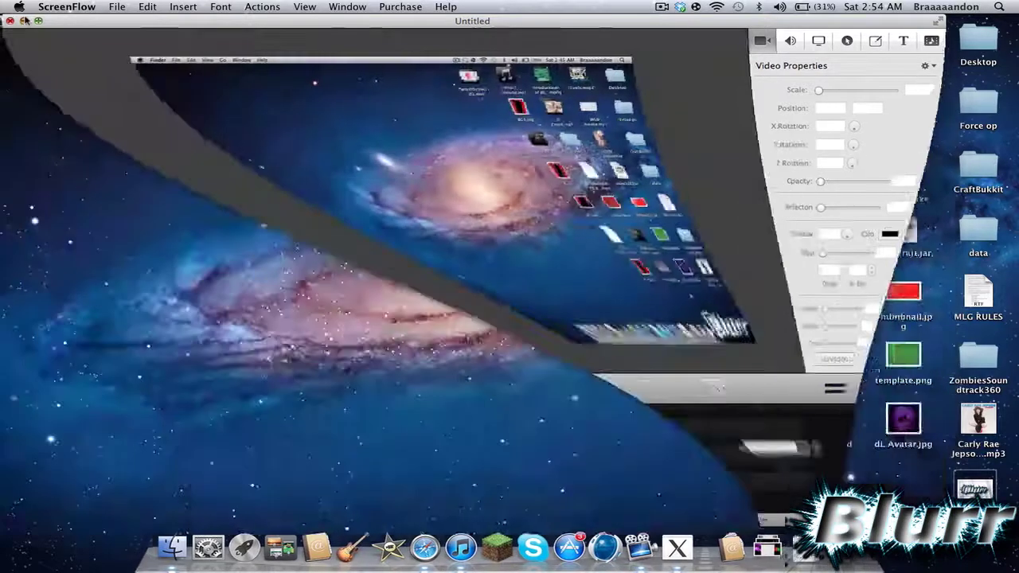
Launch GIMP through a Spotlight search for 'gimp'.
key(super+space)
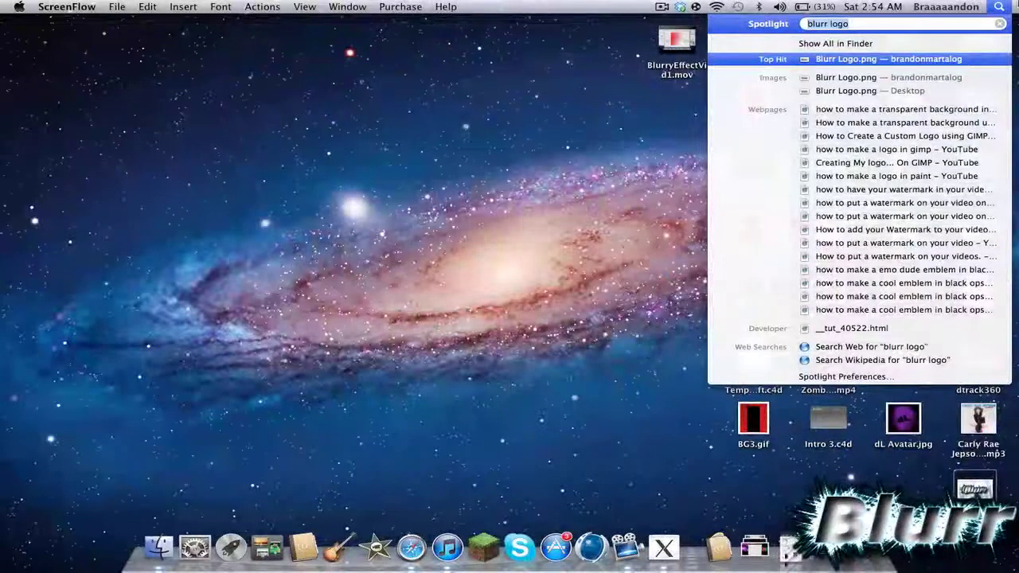
text(gimp)
key(Return)
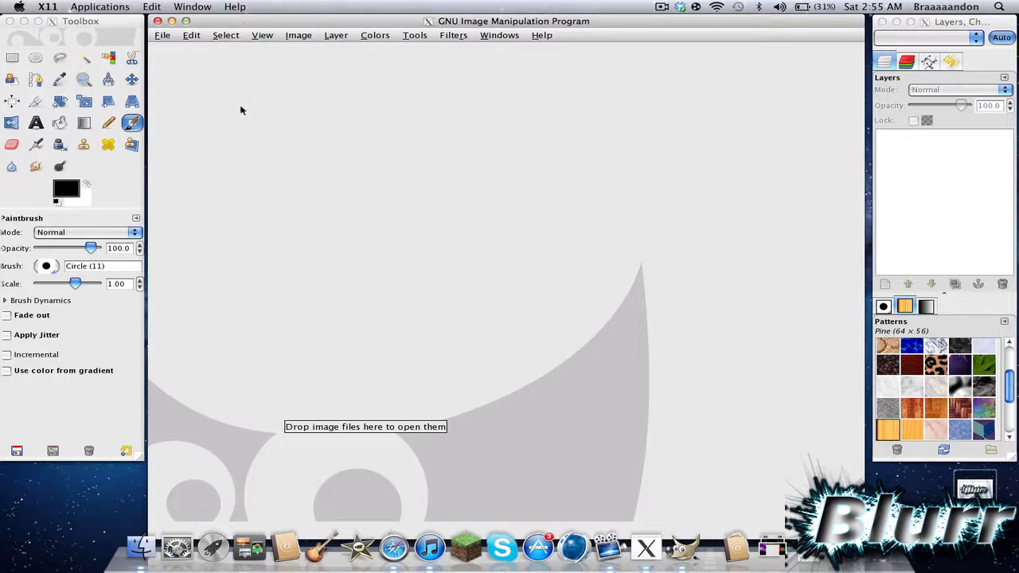
Generate a Chalk logo reading 'Blurr' in Sans Bold Italic font.
click(168, 35)
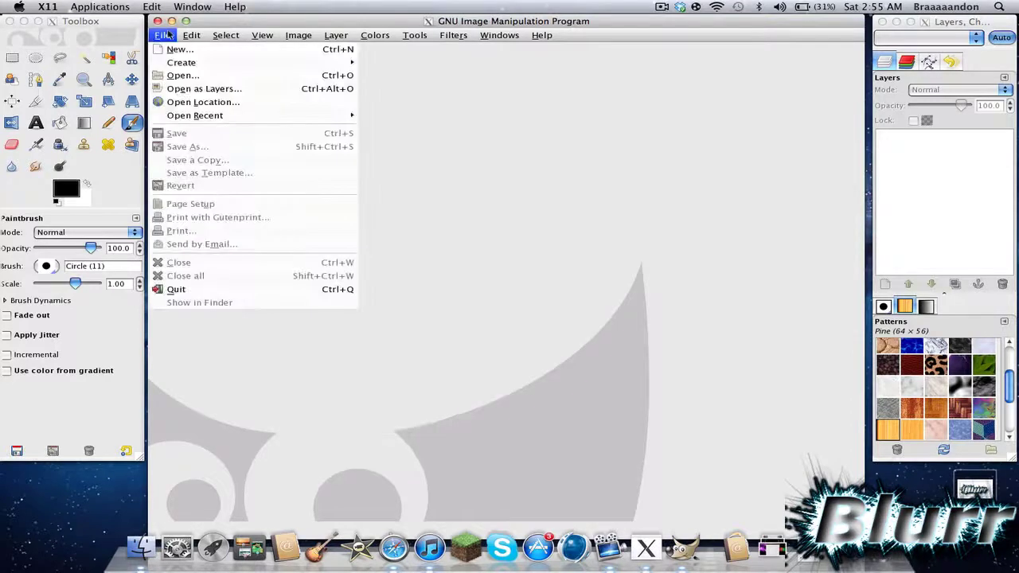
mouse_move(221, 67)
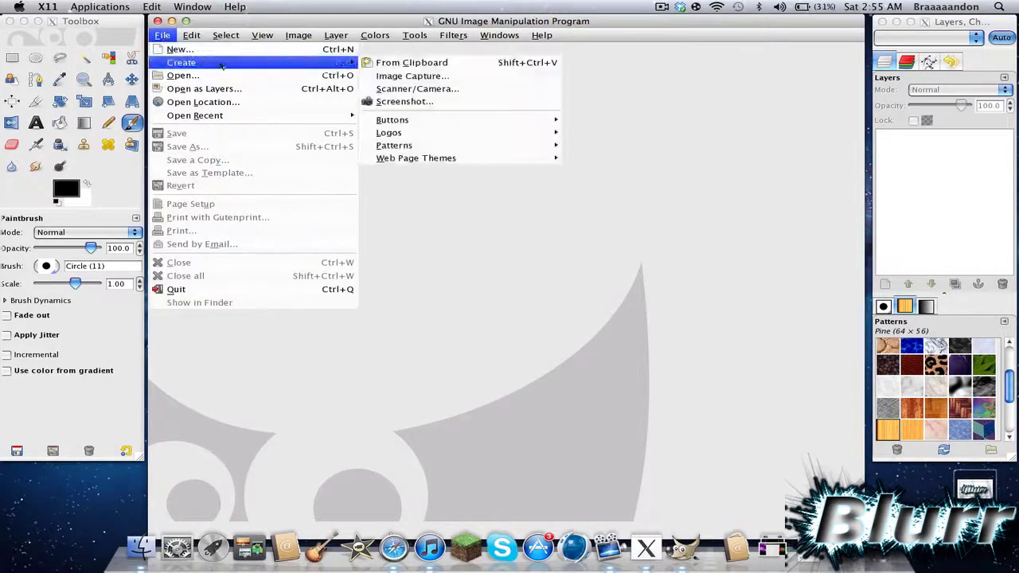
mouse_move(533, 132)
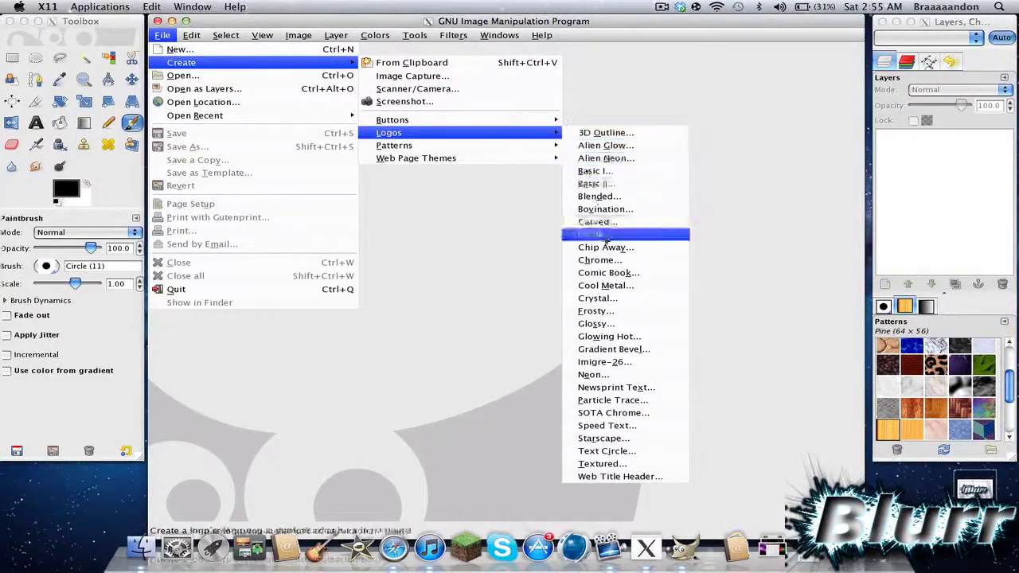
click(633, 233)
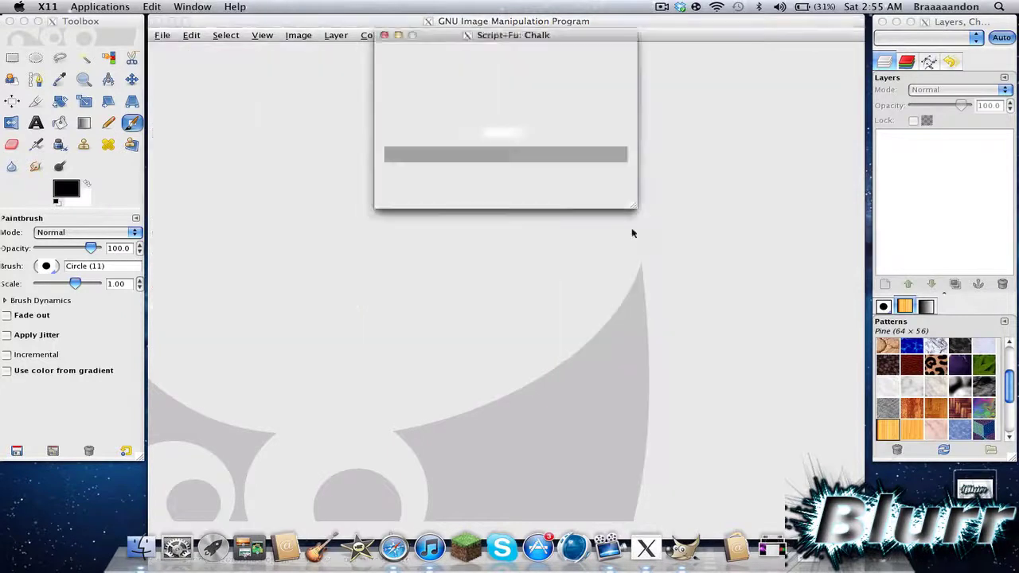
text(B)
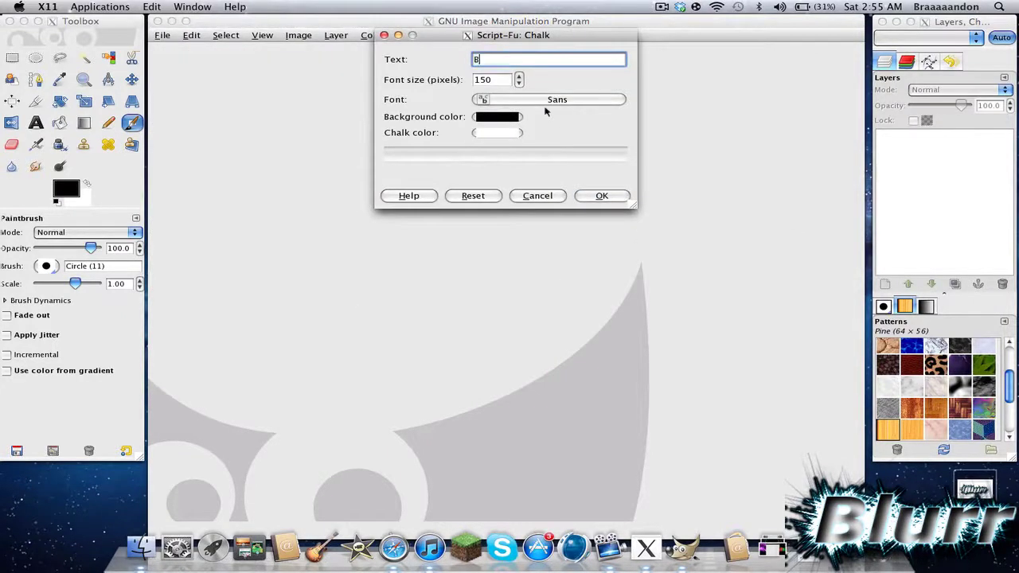
text(lurr)
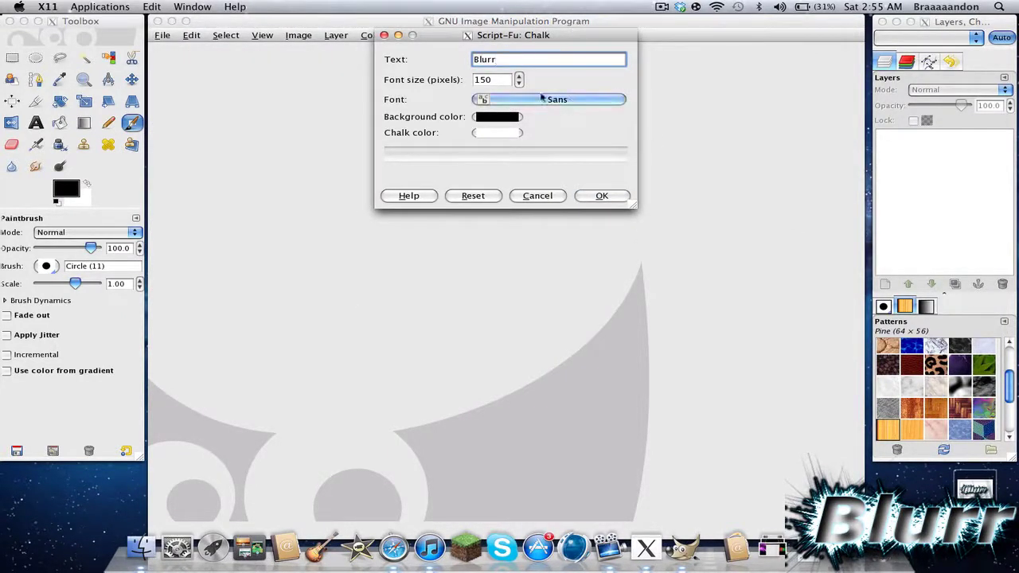
click(555, 99)
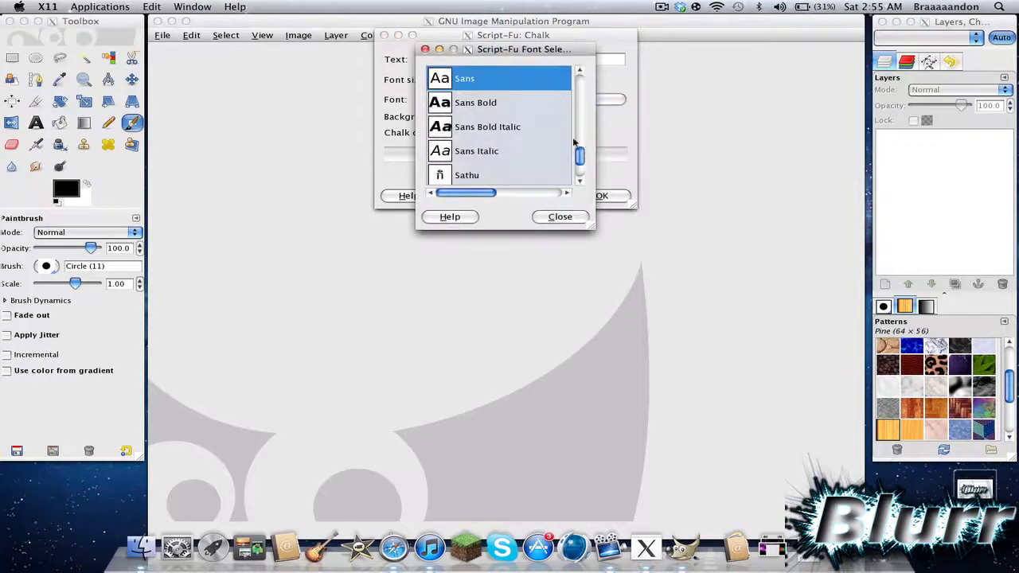
click(531, 131)
click(559, 216)
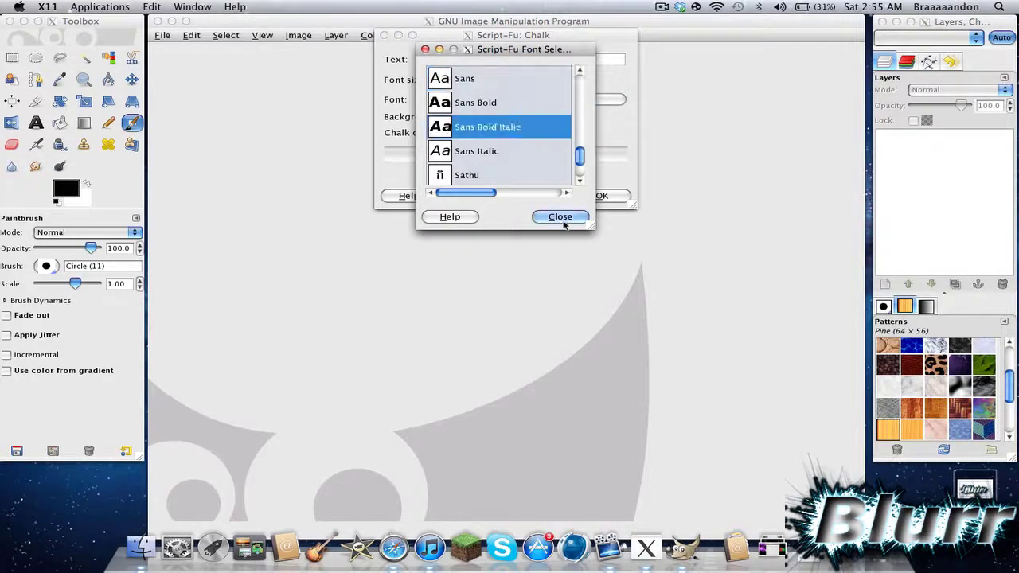
click(602, 196)
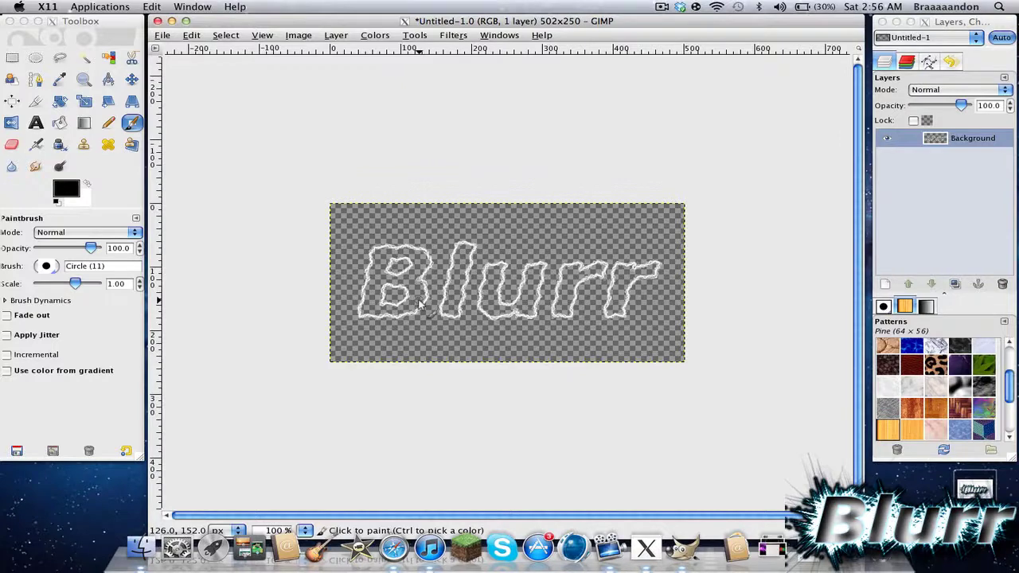
Discard the chalk image unsaved and start a Glossy logo with the text 'Blurr'.
click(158, 20)
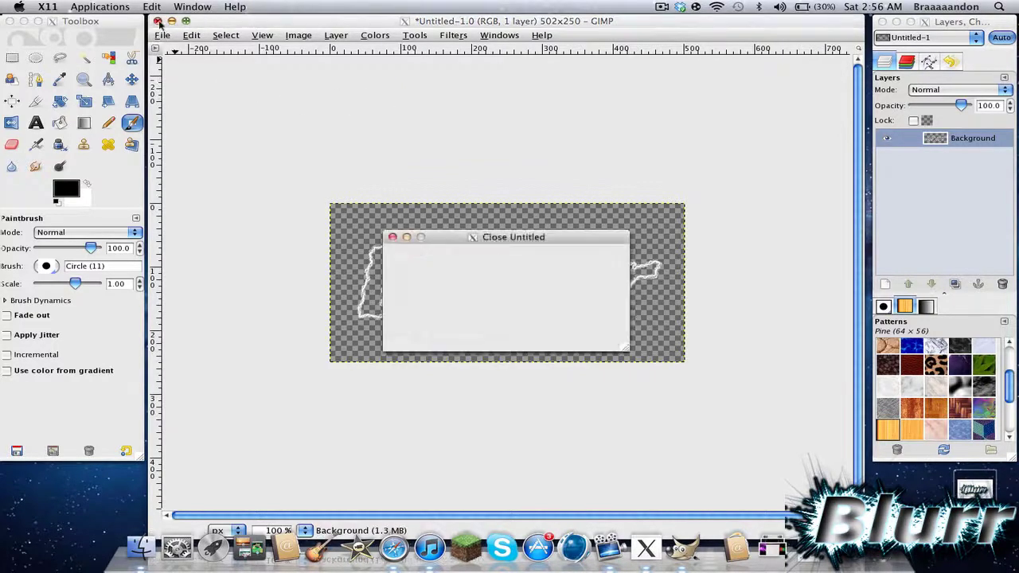
click(453, 338)
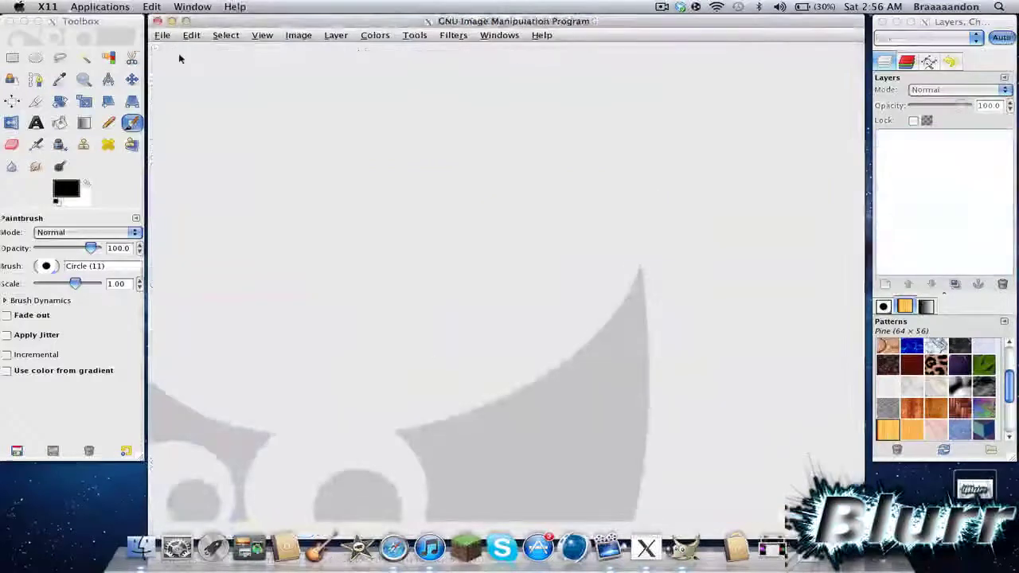
click(162, 35)
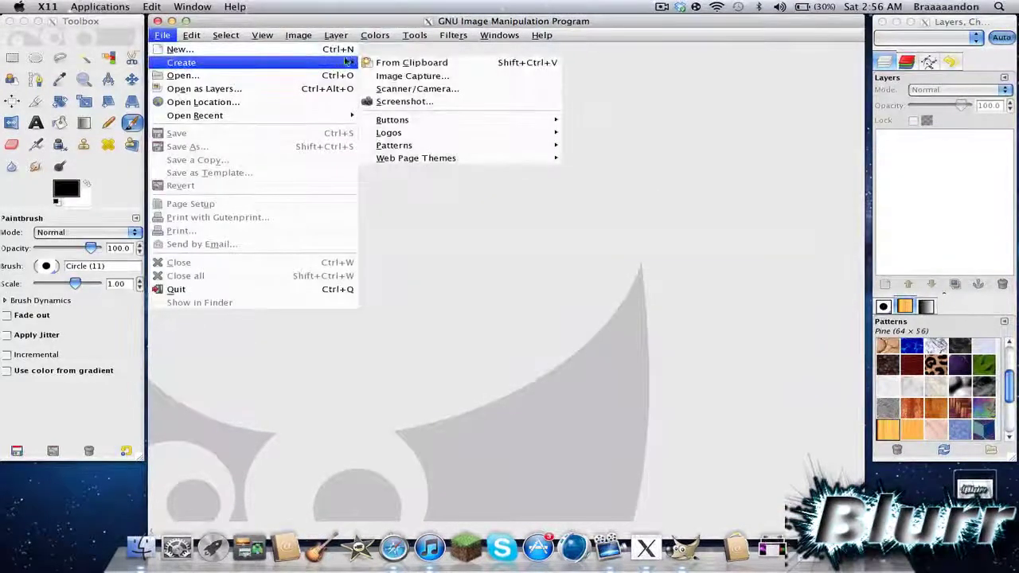
mouse_move(494, 132)
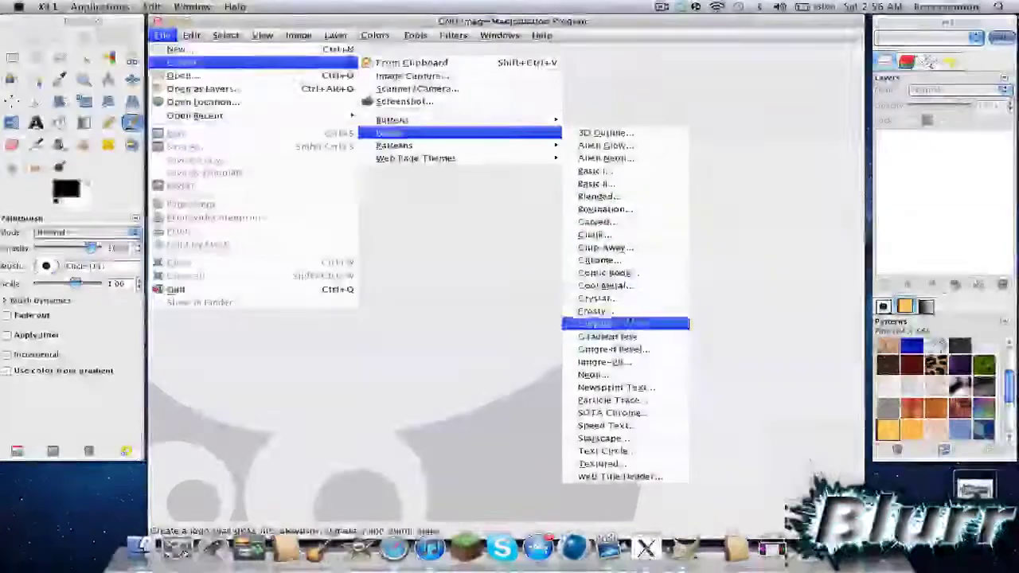
click(629, 322)
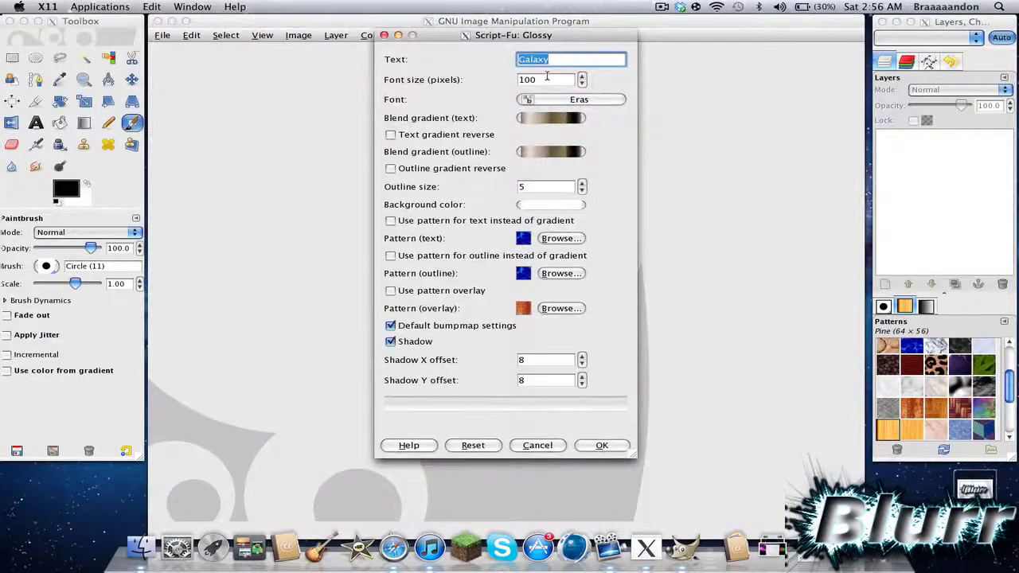
text(Blurr)
Set the Glossy logo font to Didot and generate the 300×185 Blurr image.
click(585, 101)
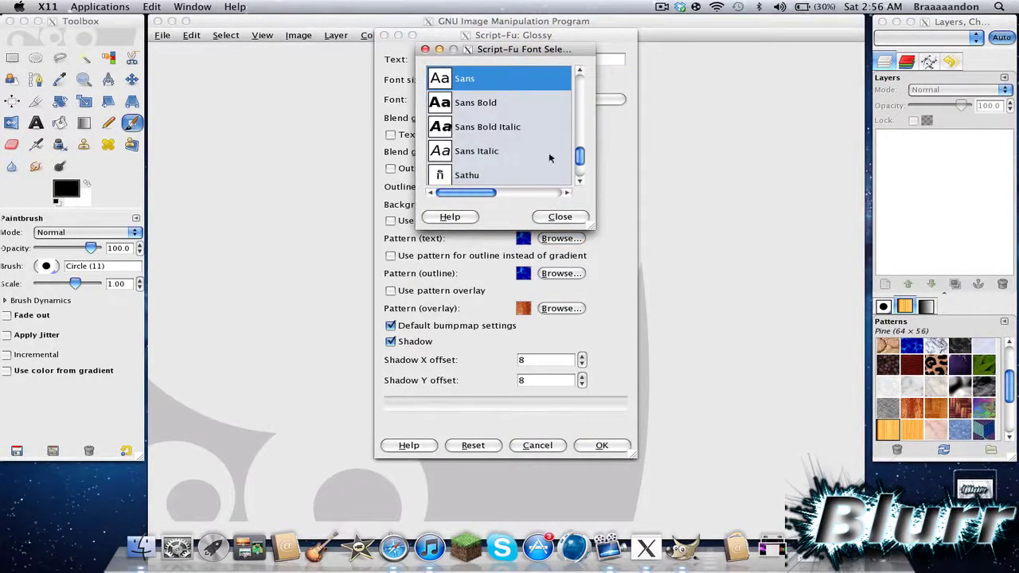
drag(580, 157, 579, 102)
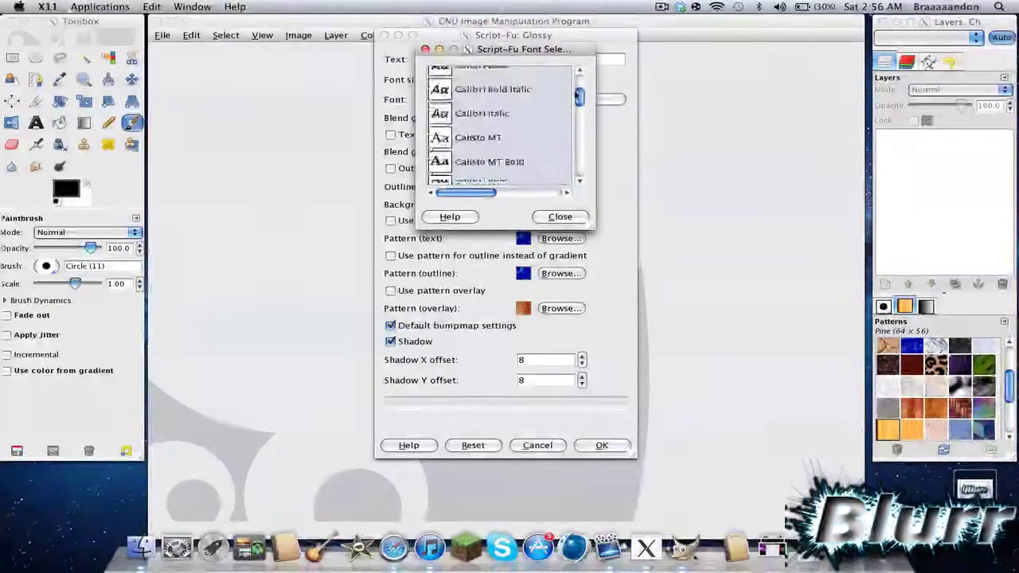
scroll(502, 127, down, 10)
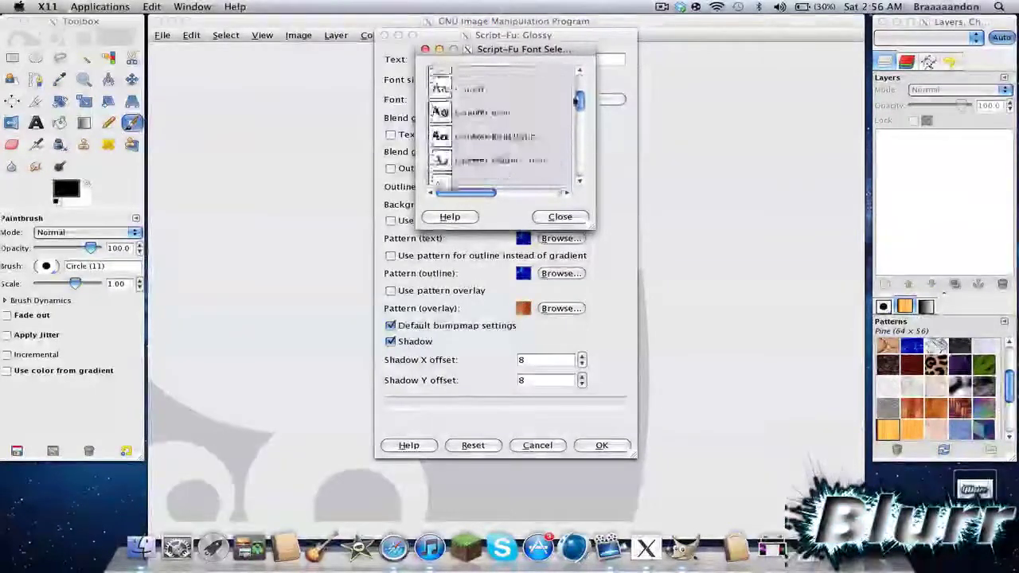
scroll(580, 108, down, 3)
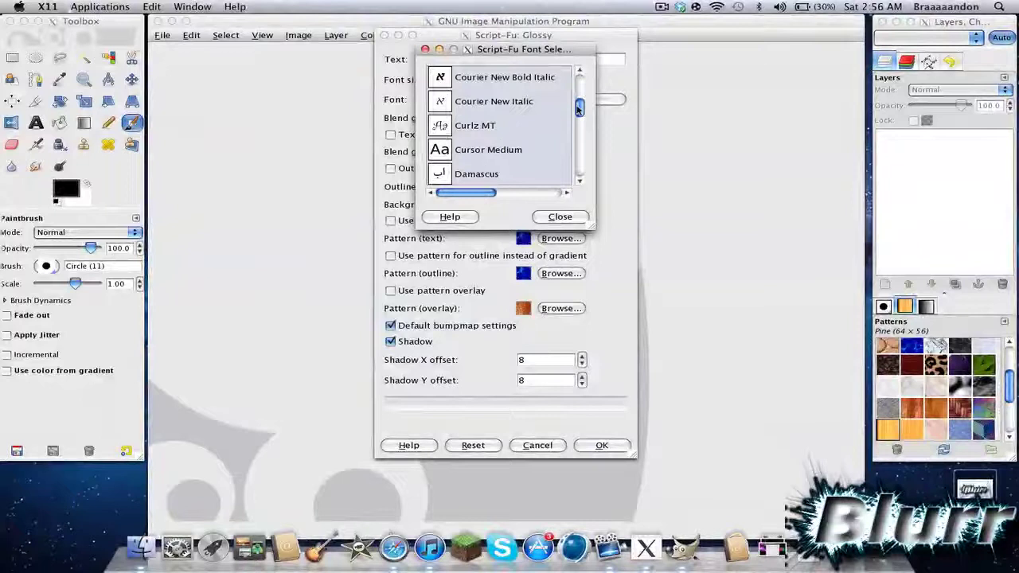
drag(580, 108, 580, 114)
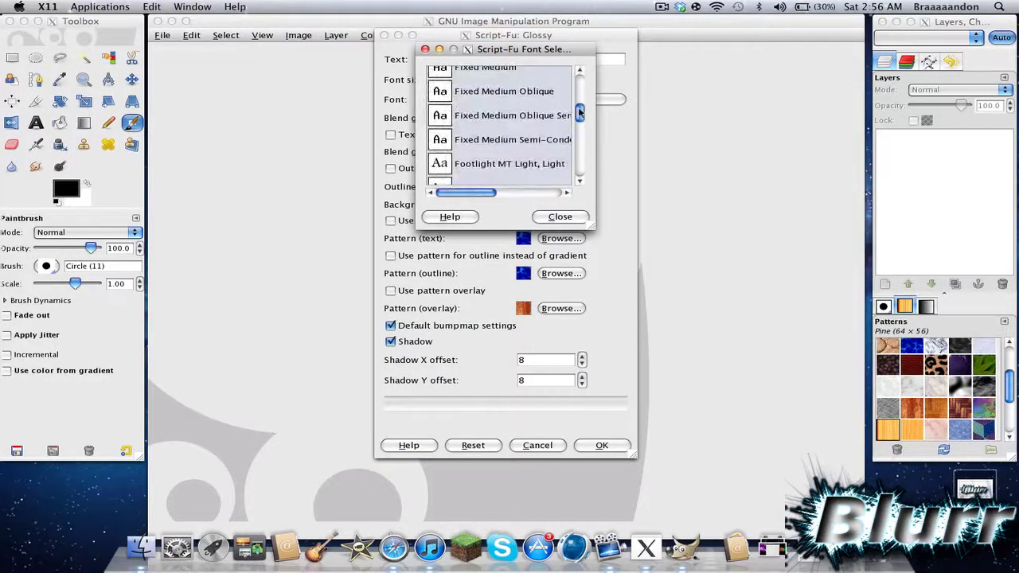
click(580, 71)
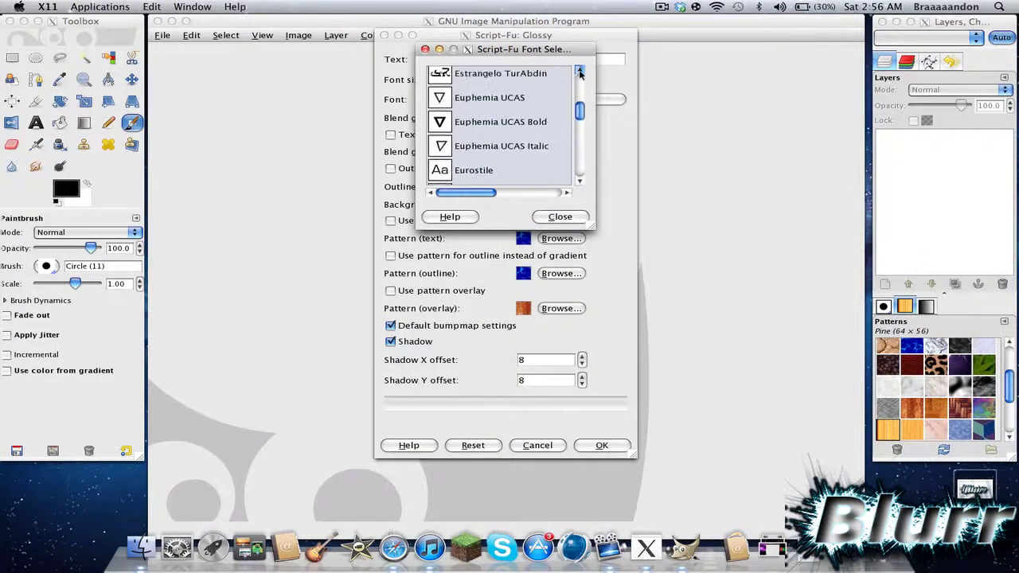
drag(580, 71, 580, 71)
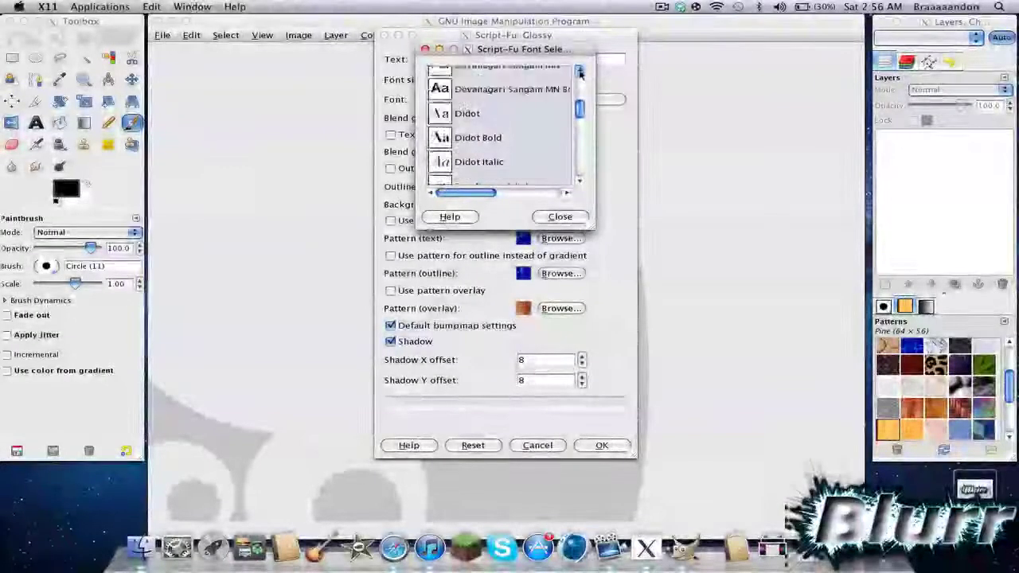
click(478, 114)
click(560, 216)
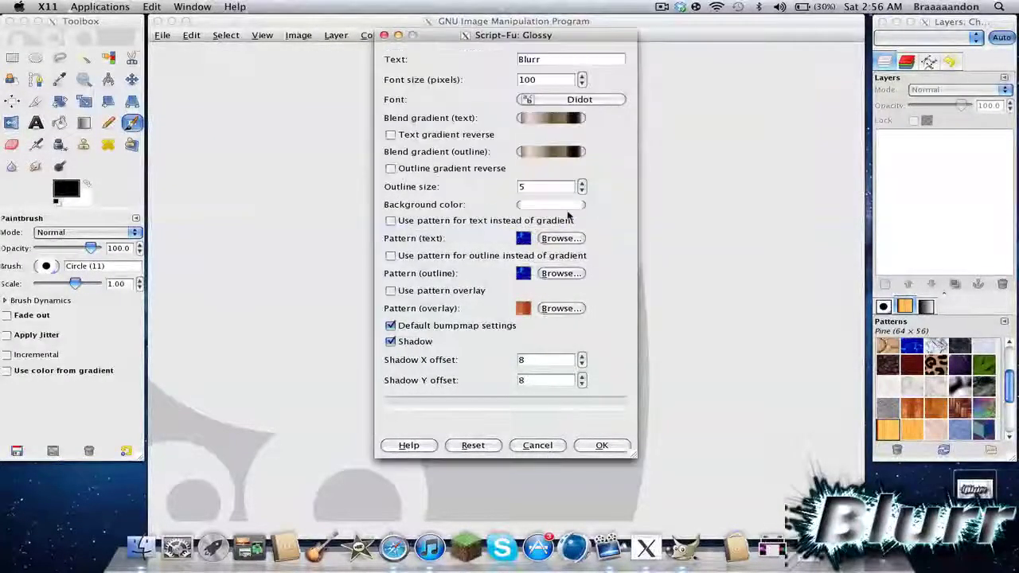
click(599, 445)
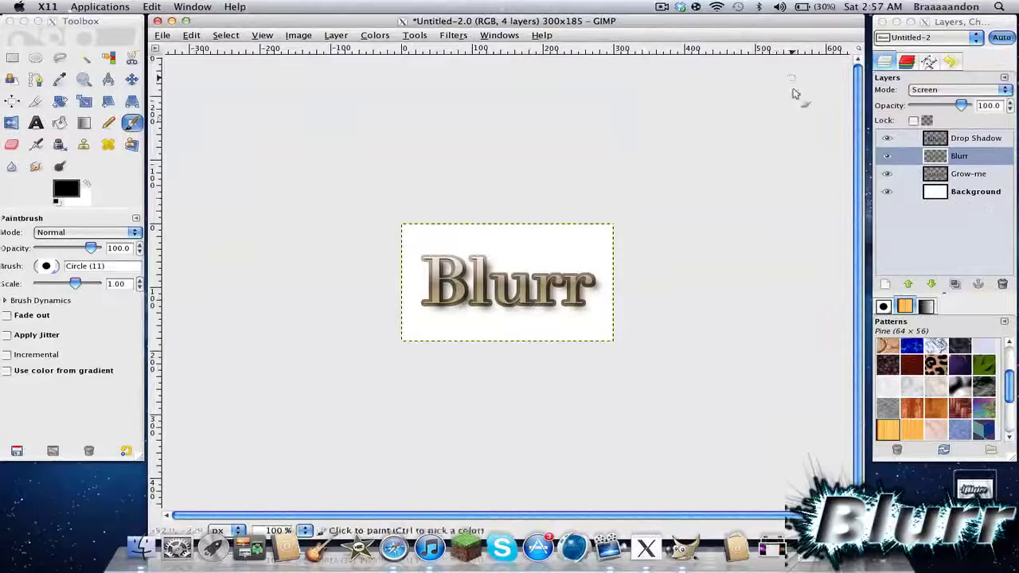
Discard the glossy image unsaved and generate a Frosty logo reading 'Blurr'.
click(158, 21)
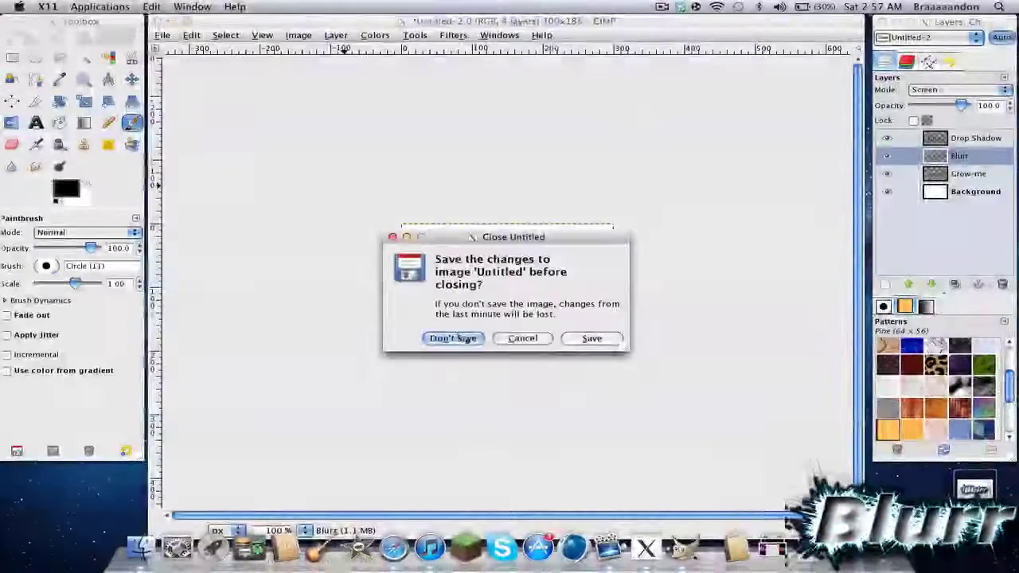
click(457, 340)
click(162, 35)
mouse_move(183, 62)
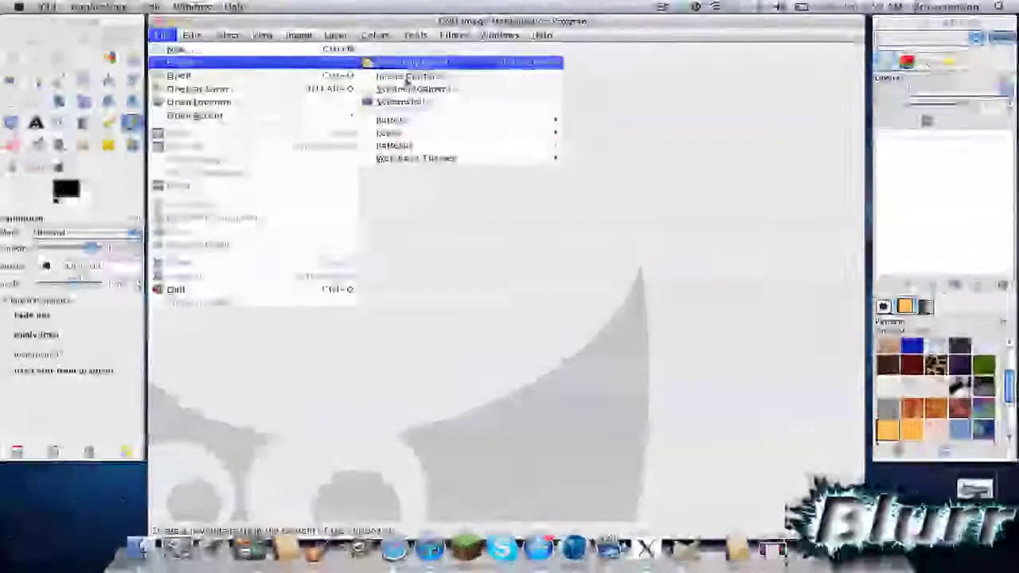
mouse_move(478, 120)
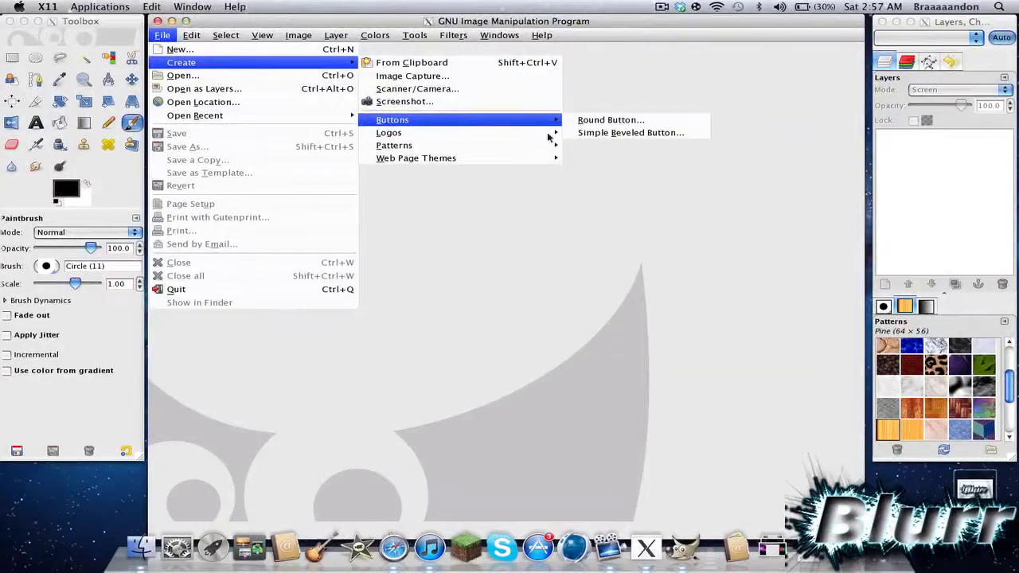
mouse_move(550, 133)
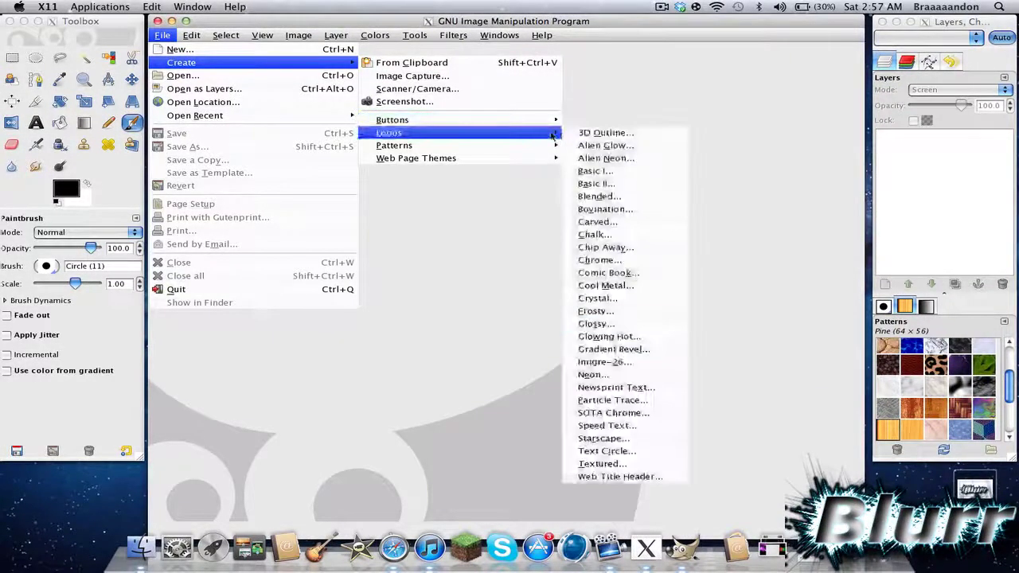
click(642, 312)
text(Blurr)
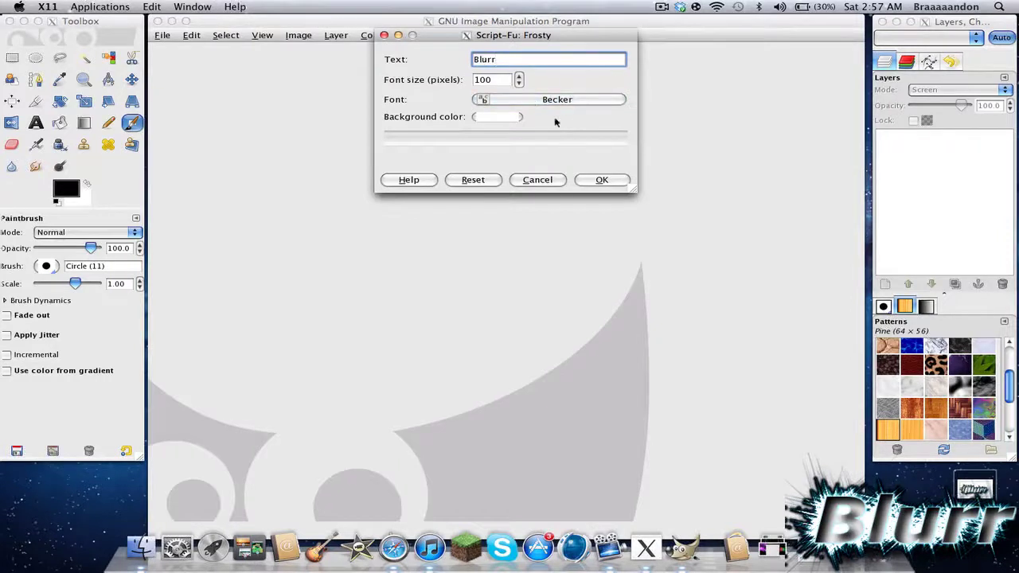
click(601, 180)
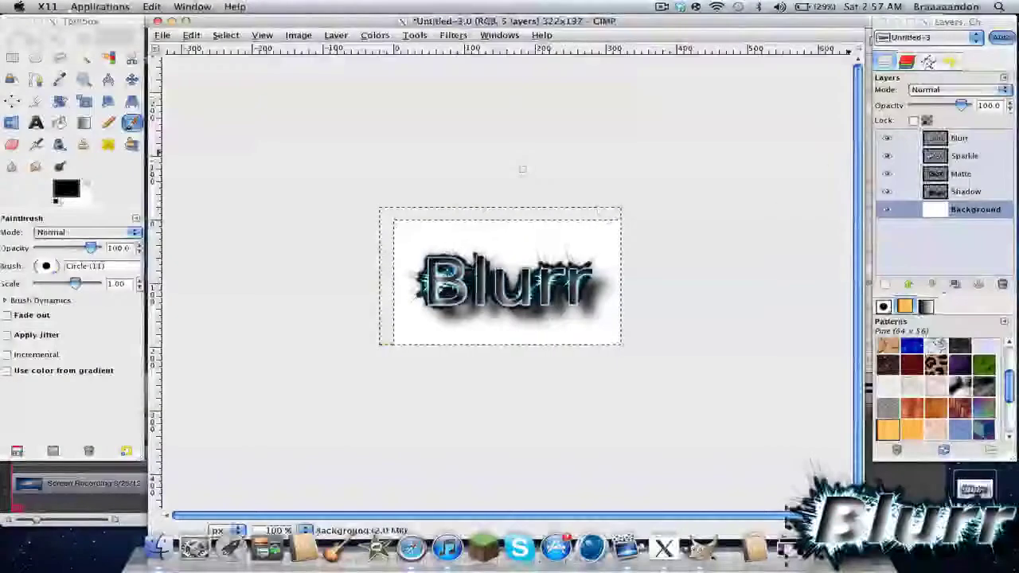
Delete the white Background layer from the Frosty logo image.
click(965, 96)
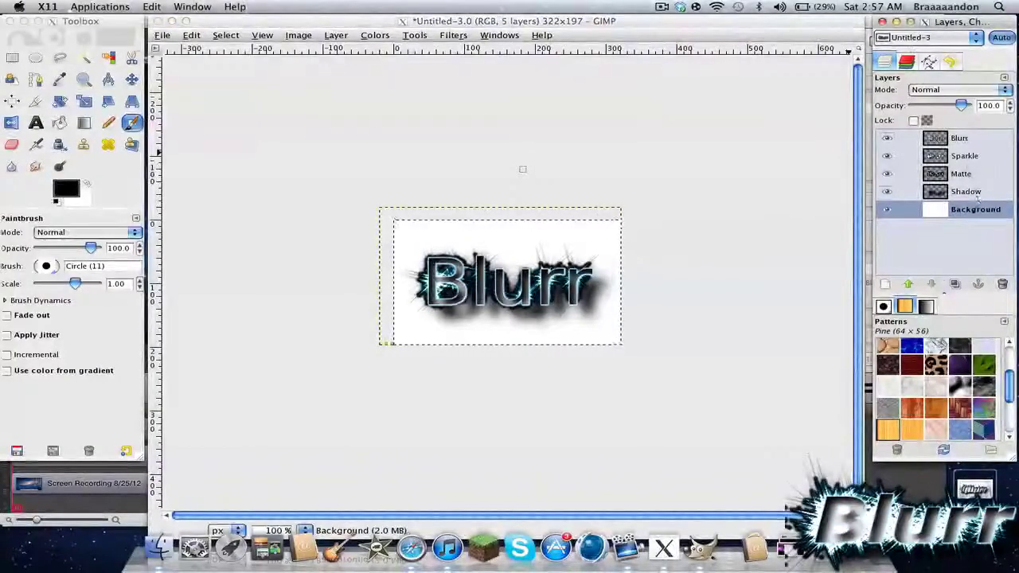
click(1004, 283)
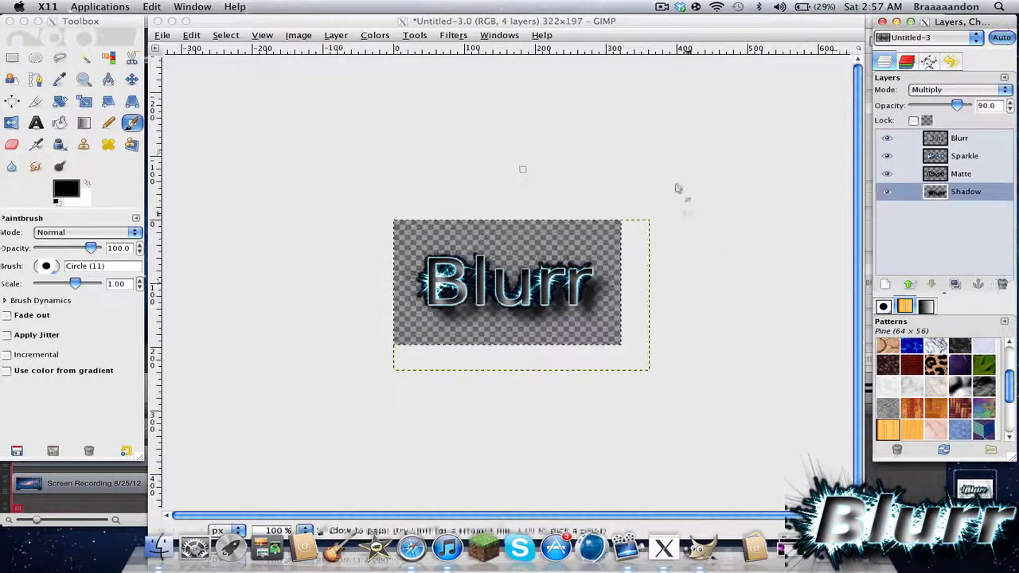
click(713, 174)
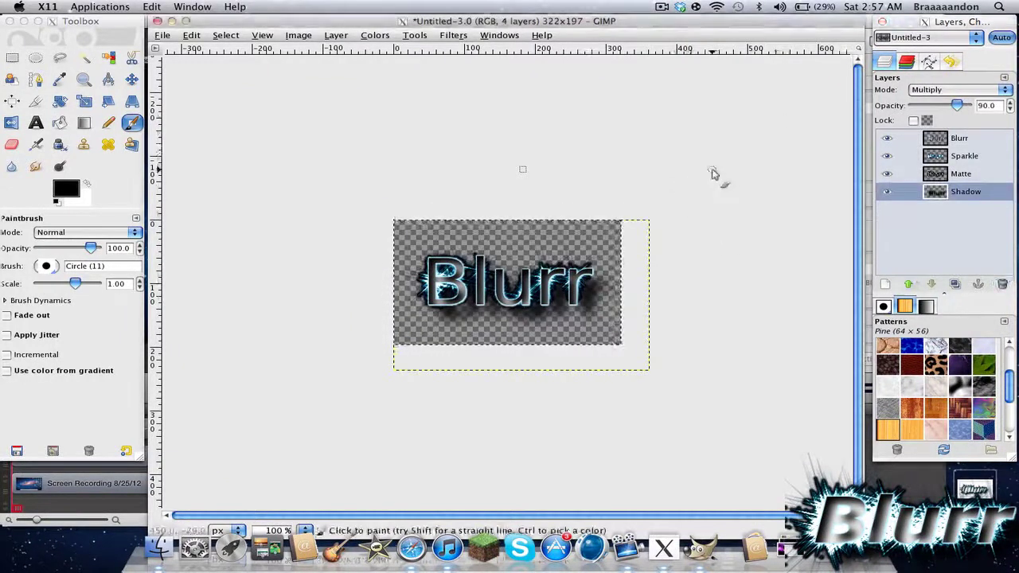
Export the logo as Blurr Logo2.png with visible layers merged, then quit GIMP.
click(167, 37)
click(188, 147)
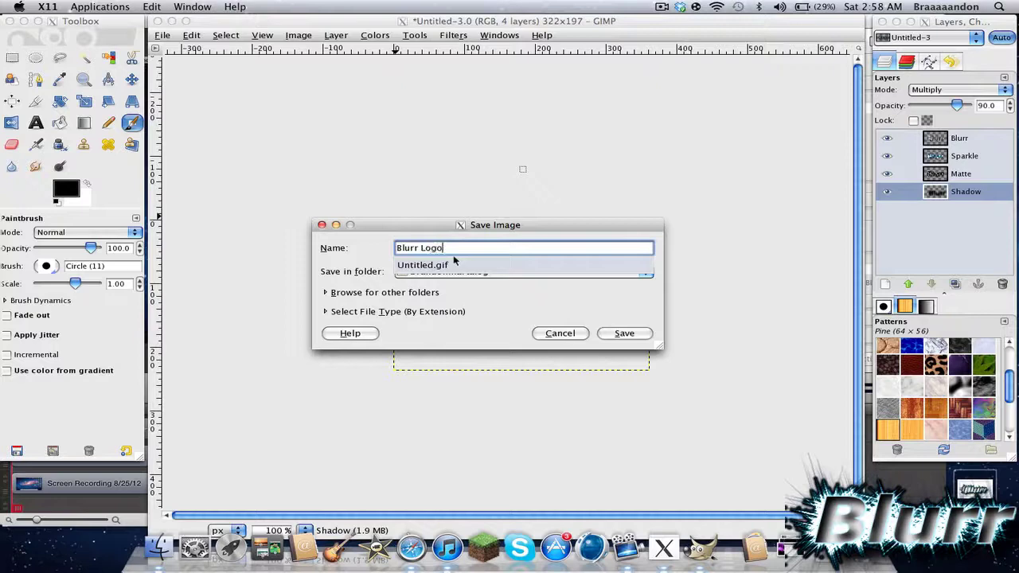
click(391, 312)
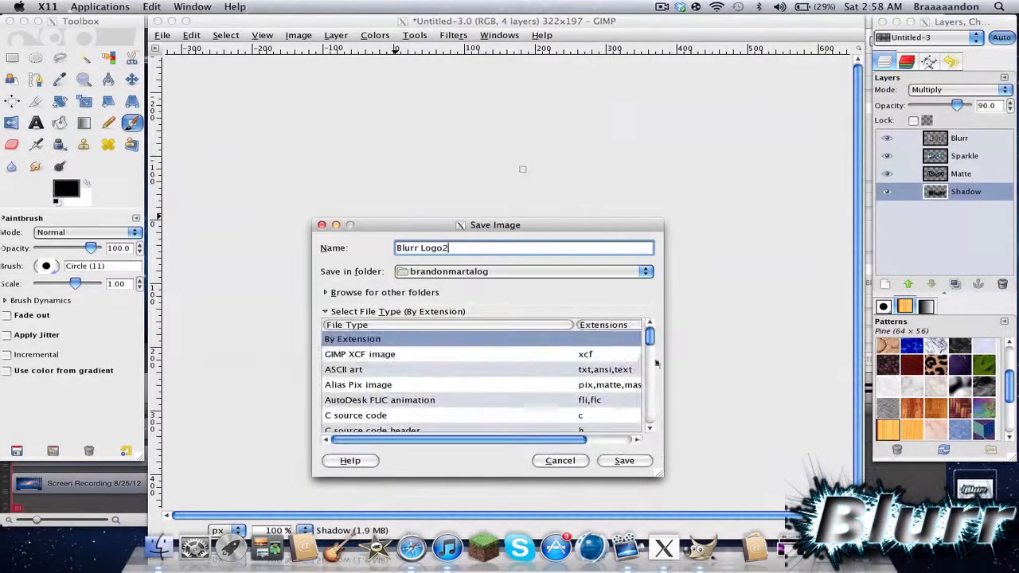
drag(650, 338, 652, 395)
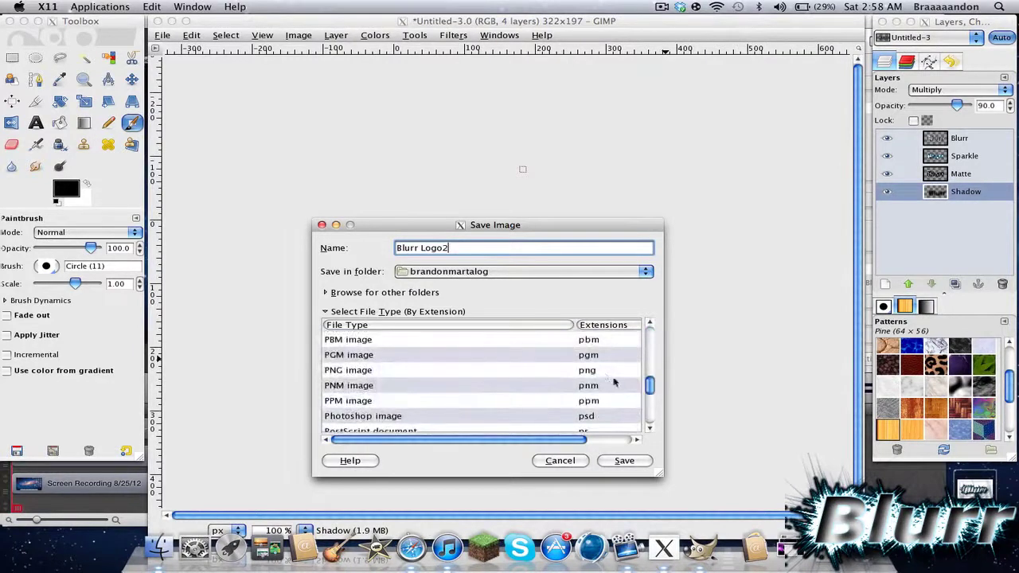
click(620, 370)
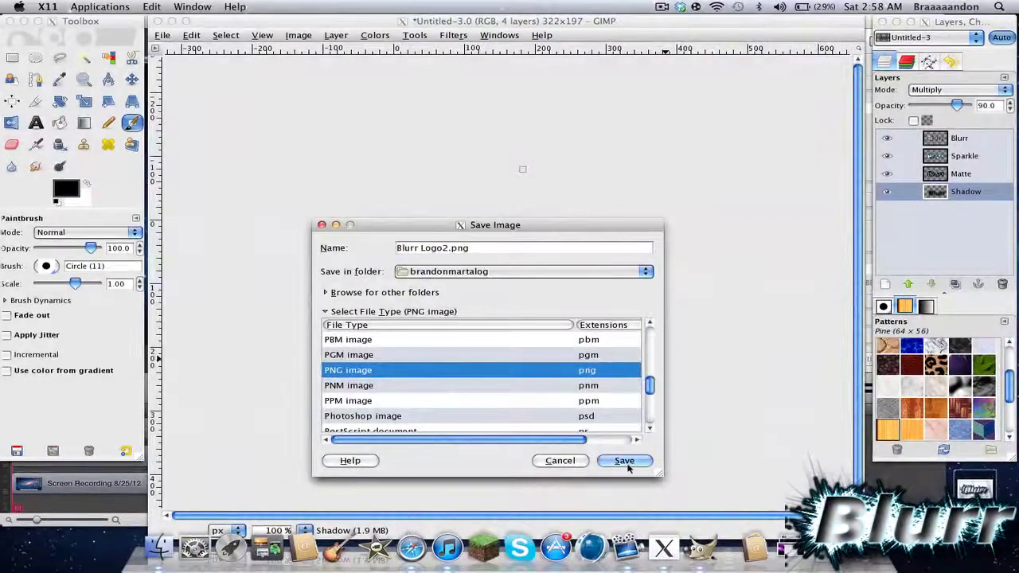
click(623, 460)
click(610, 381)
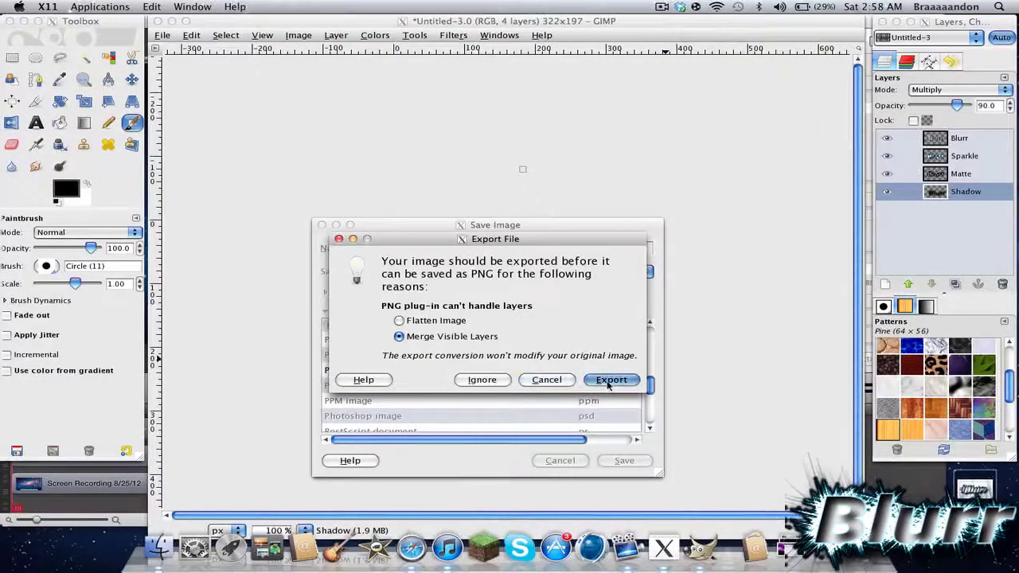
click(567, 440)
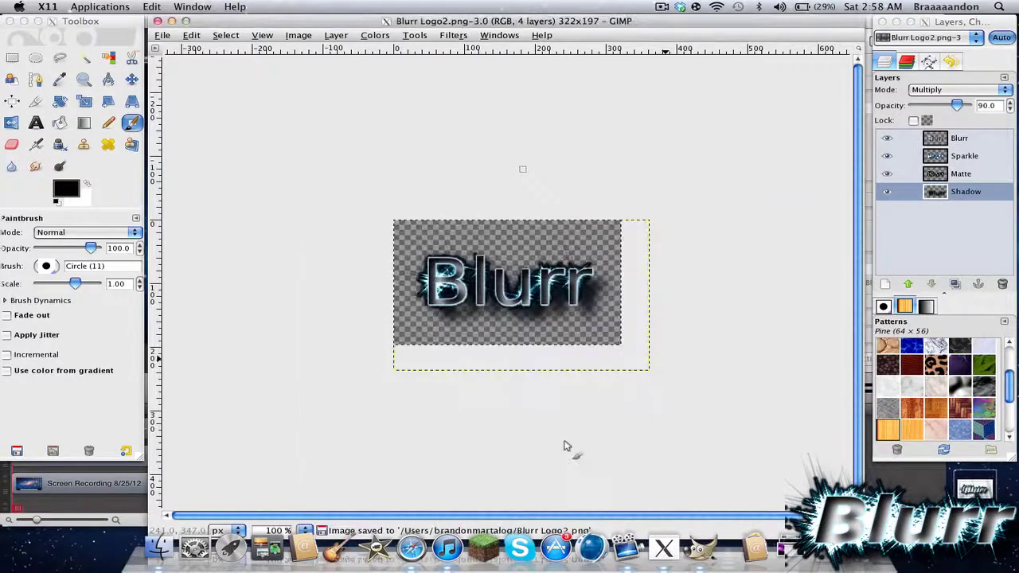
click(159, 20)
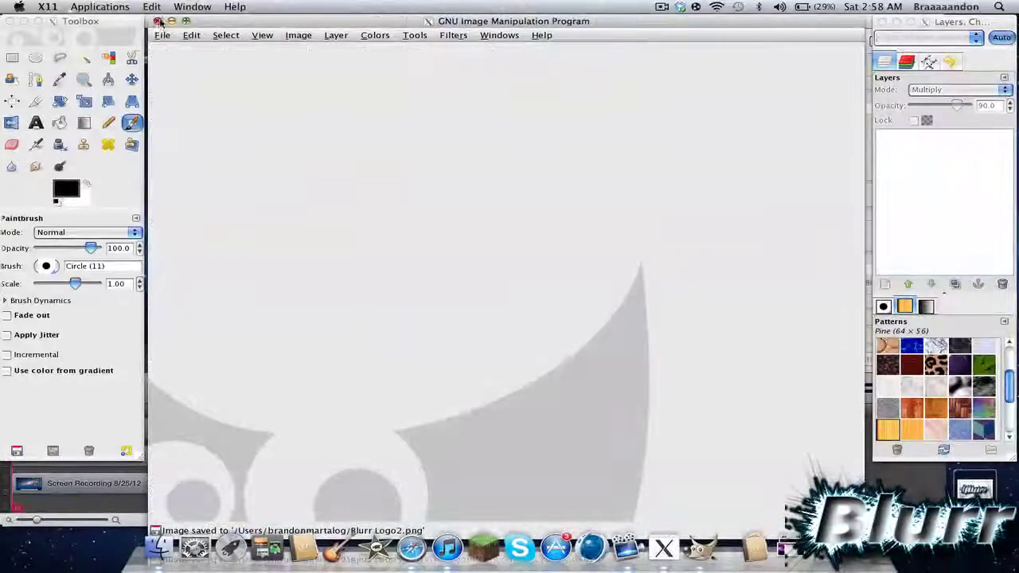
click(158, 21)
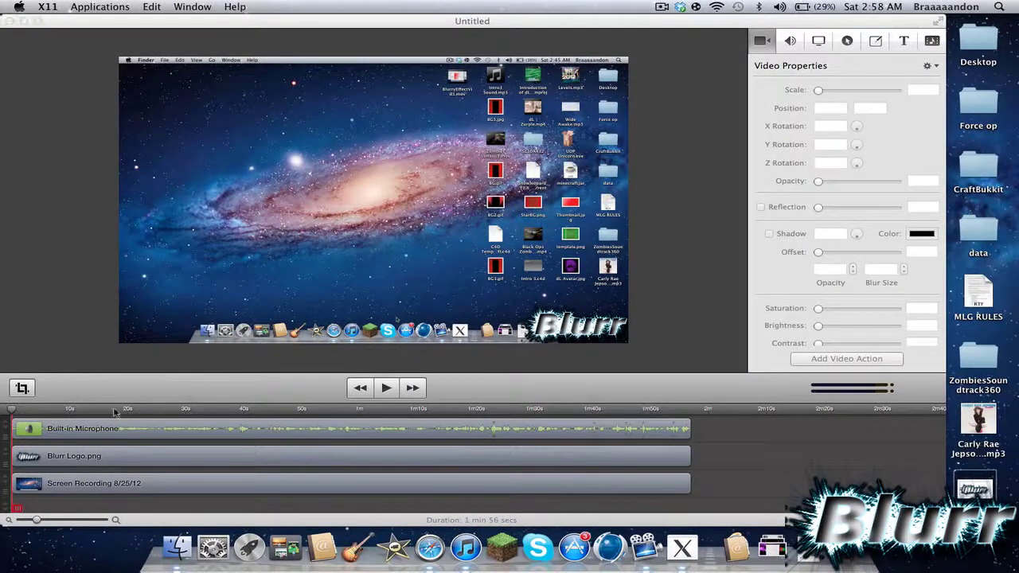
Delete the old Blurr Logo.png track and narrow ScreenFlow's window to show the desktop.
click(139, 458)
key(Delete)
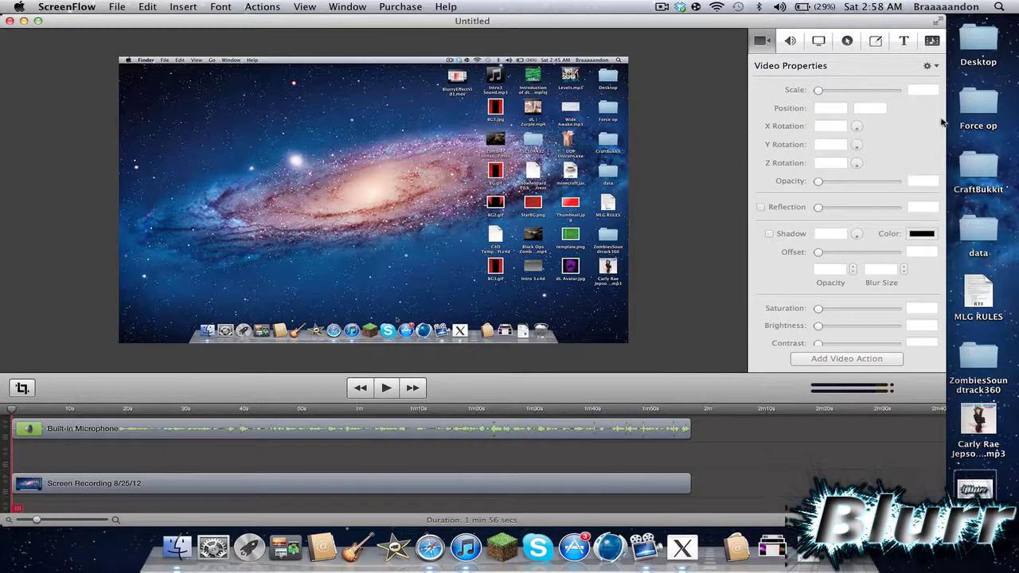
drag(946, 121, 865, 113)
Search Spotlight for 'Blurr Logo2' to locate the new PNG.
key(super+space)
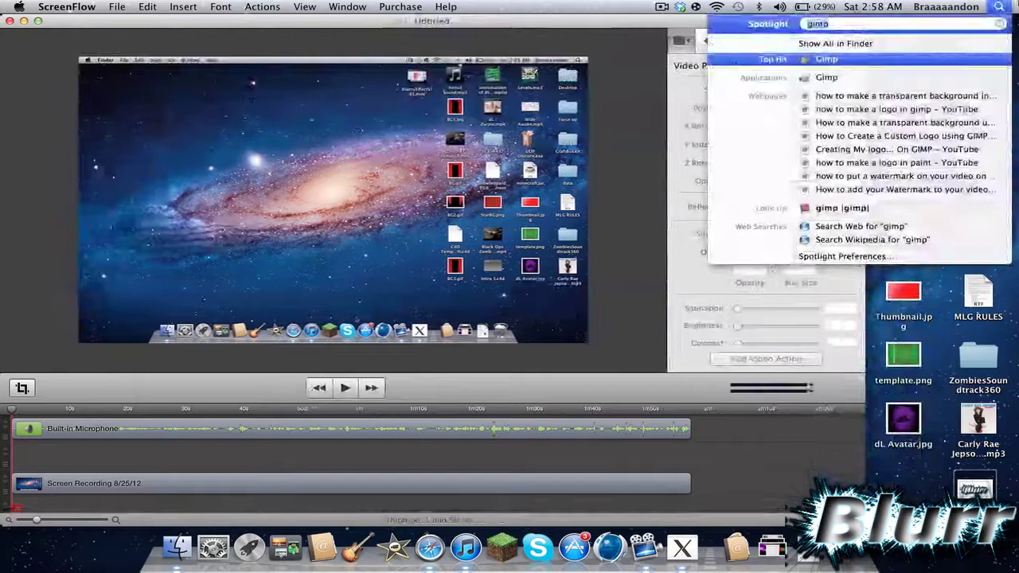
text(Blurr)
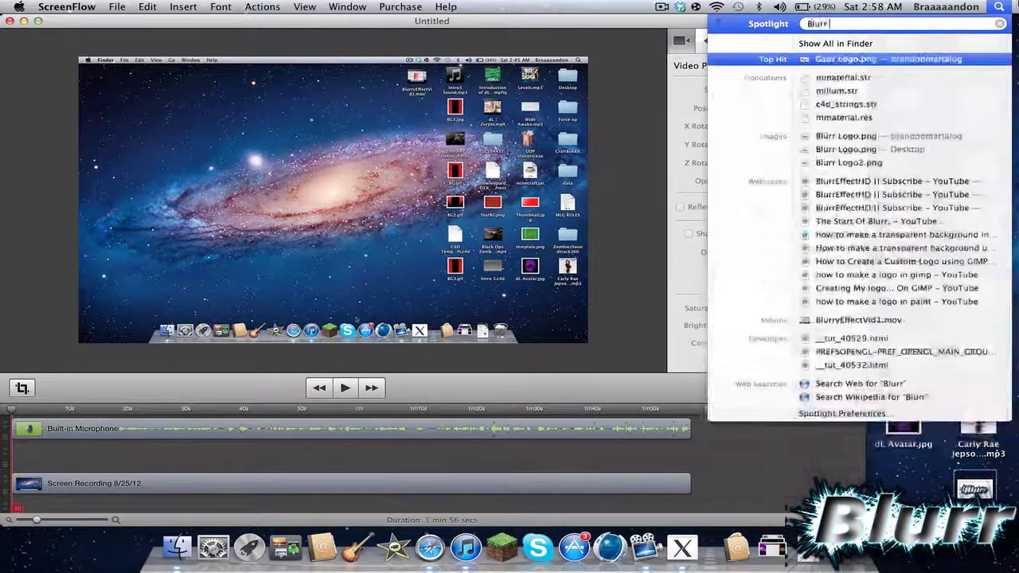
text( Logo2)
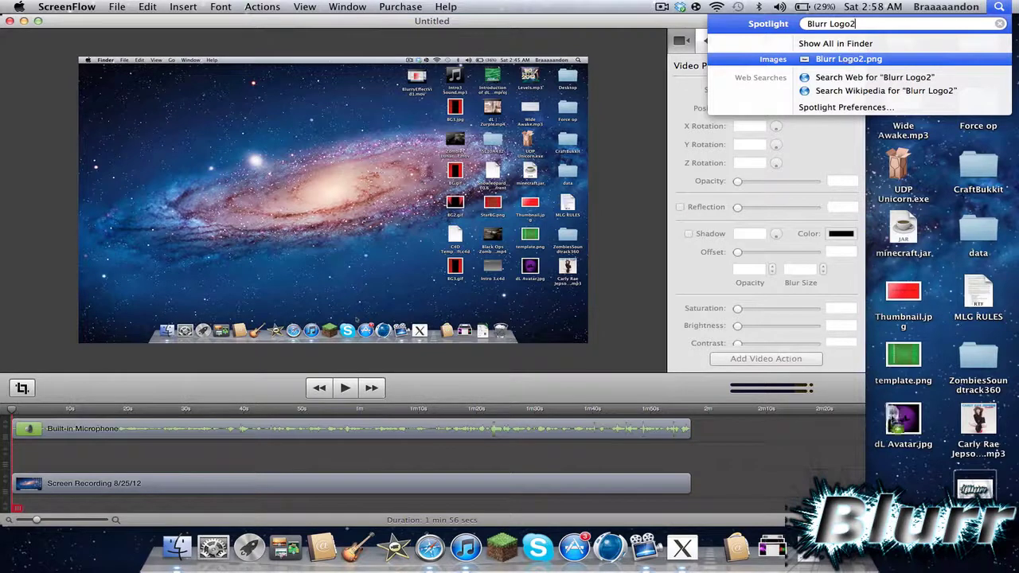
key(Return)
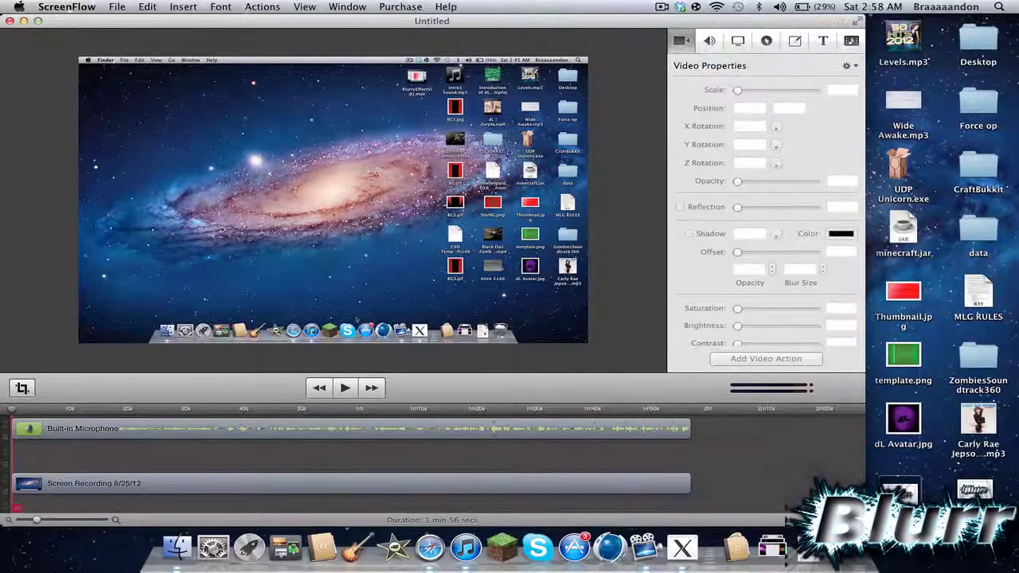
Add Blurr Logo2.png as a full-length track and place it bottom-right at 584, −404.
click(906, 487)
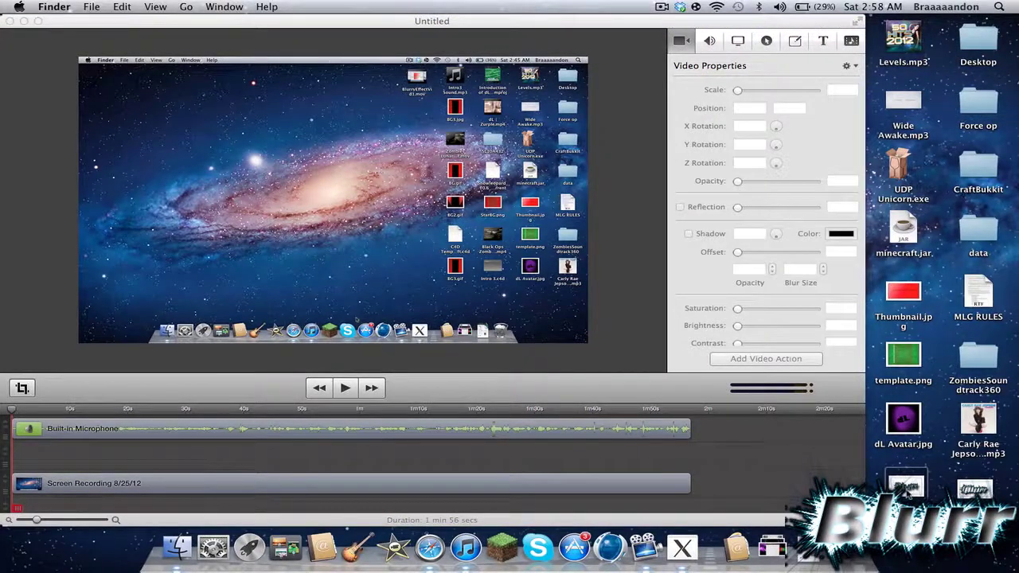
drag(907, 489, 36, 460)
right_click(36, 460)
key(Escape)
right_click(35, 460)
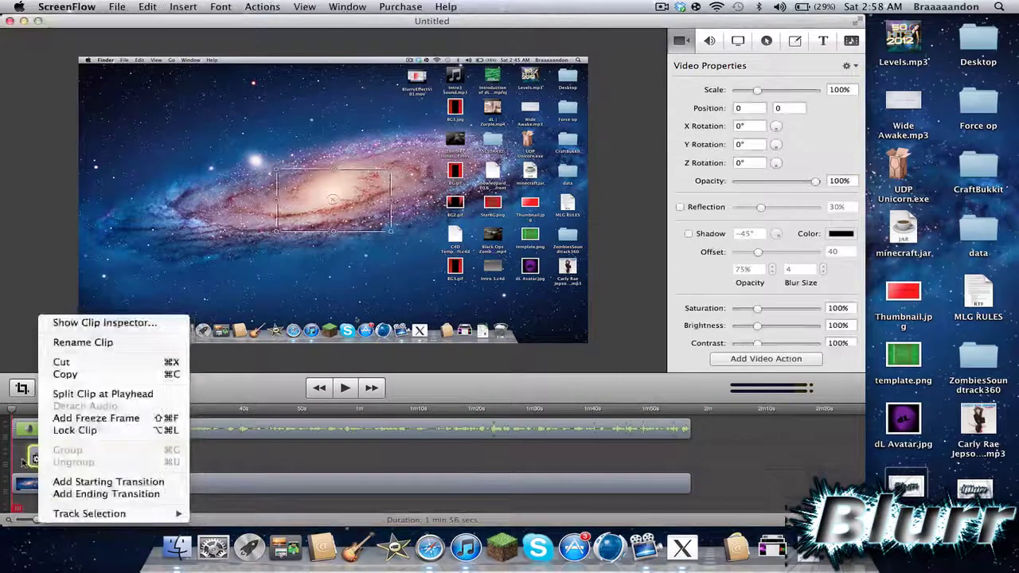
key(Escape)
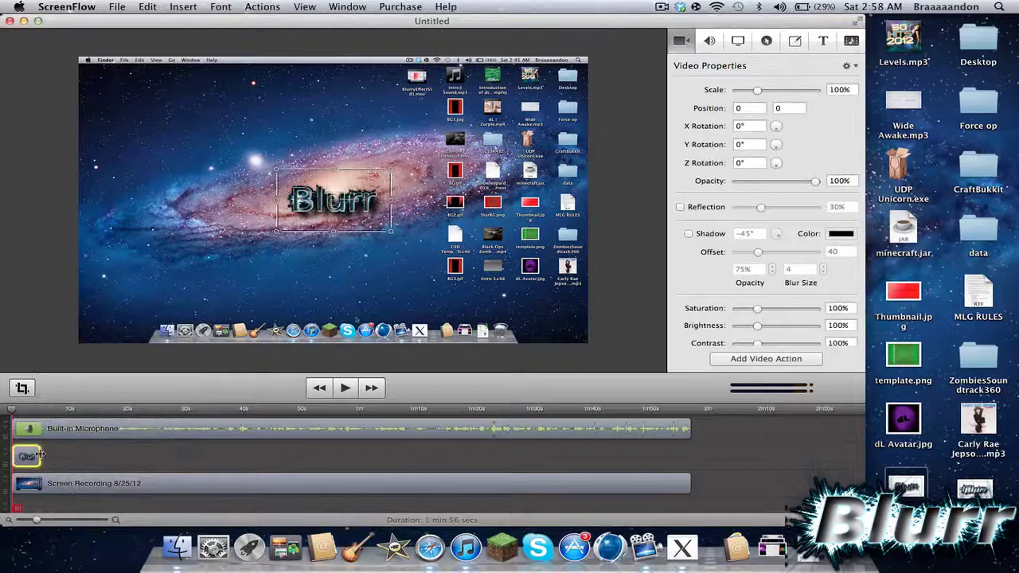
drag(40, 456, 694, 486)
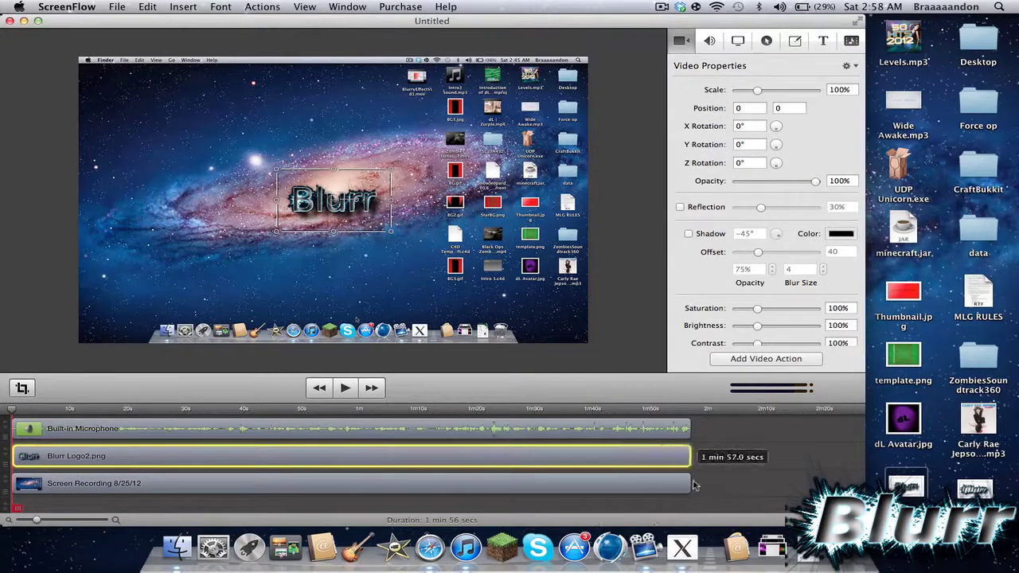
drag(333, 199, 504, 296)
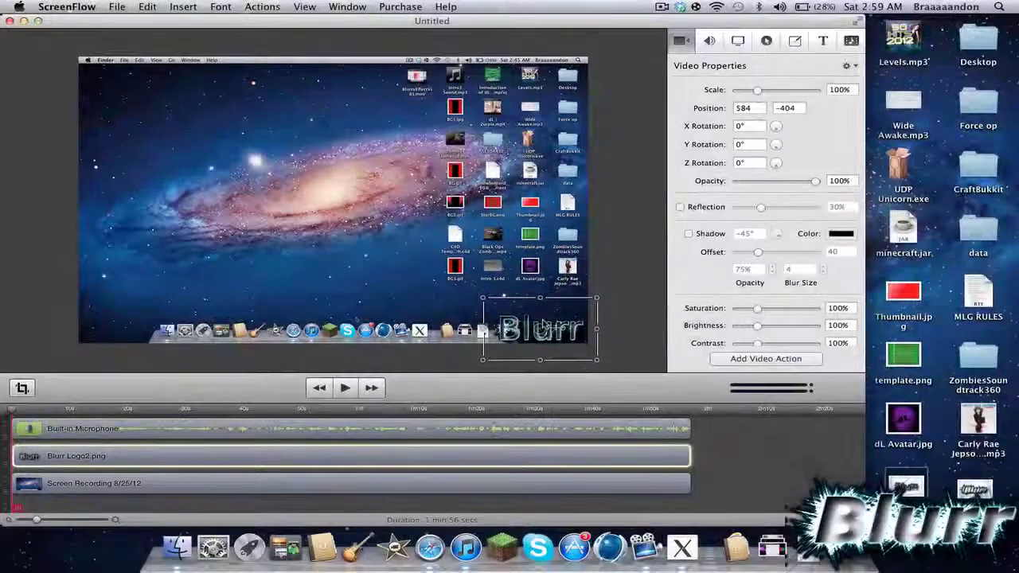
Close the ScreenFlow recording without saving and launch iMovie from the Dock.
click(637, 312)
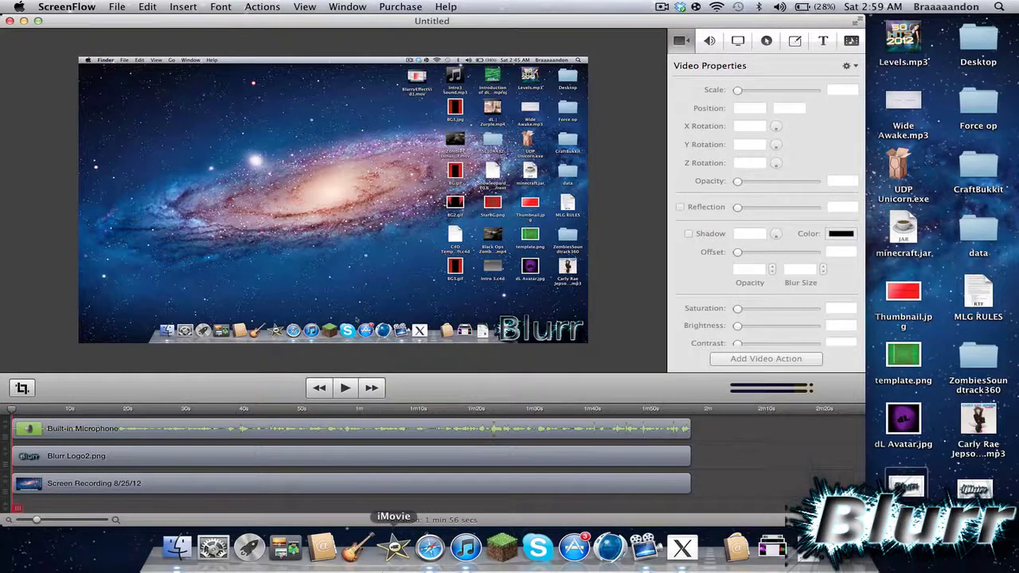
click(8, 21)
click(378, 151)
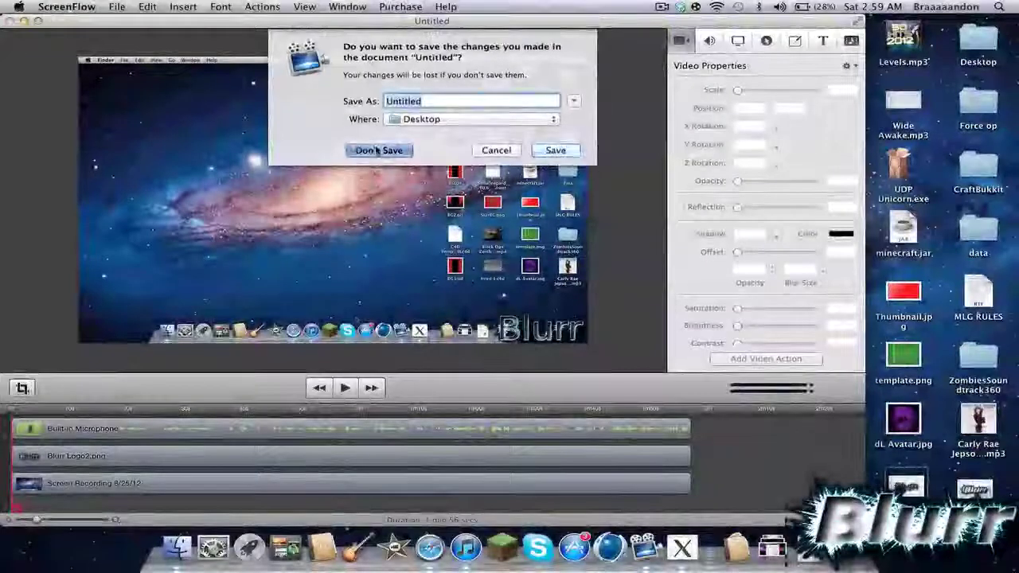
click(394, 546)
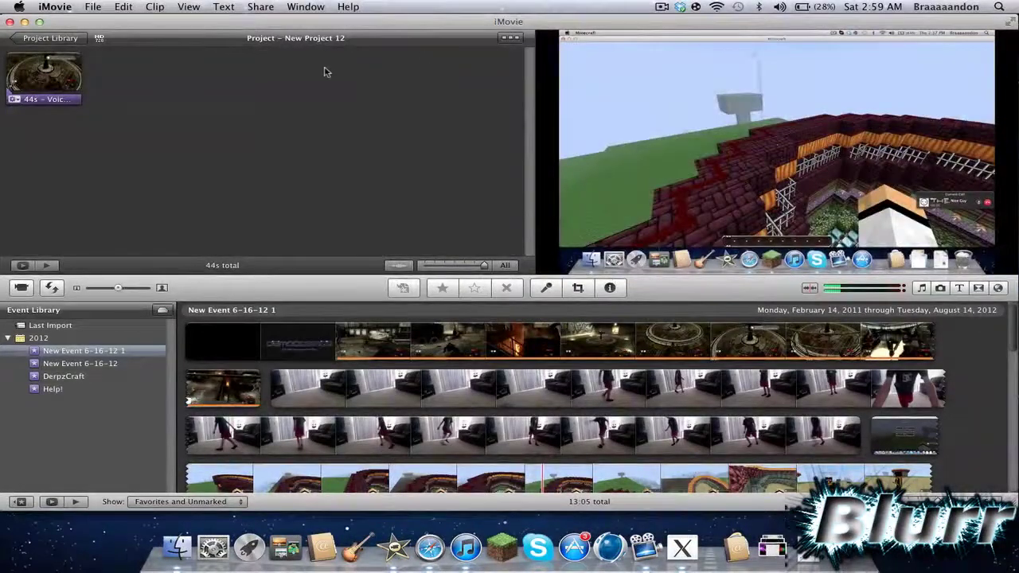
Select and deselect the gameplay clip, then mute the computer's sound.
click(47, 74)
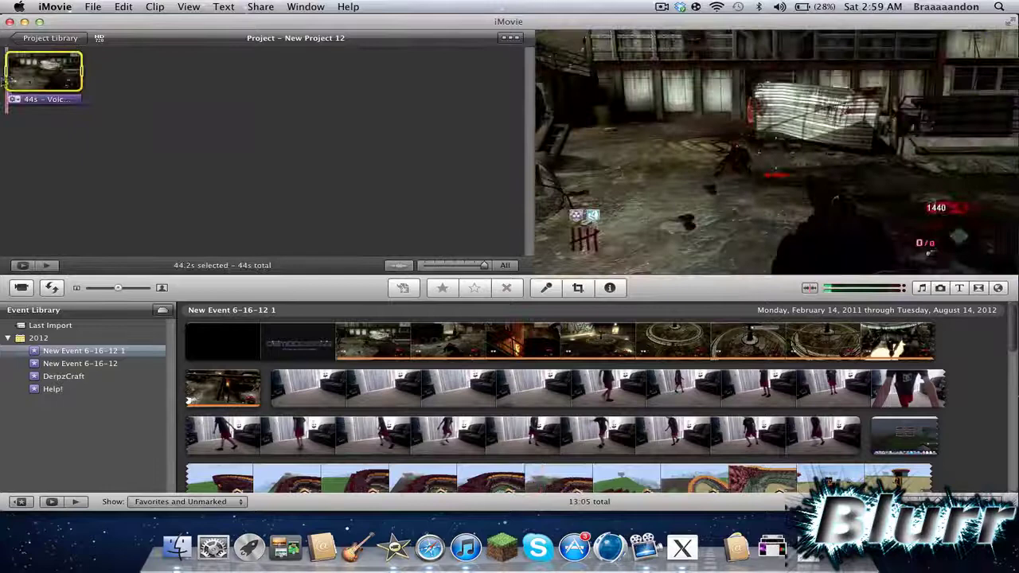
click(211, 94)
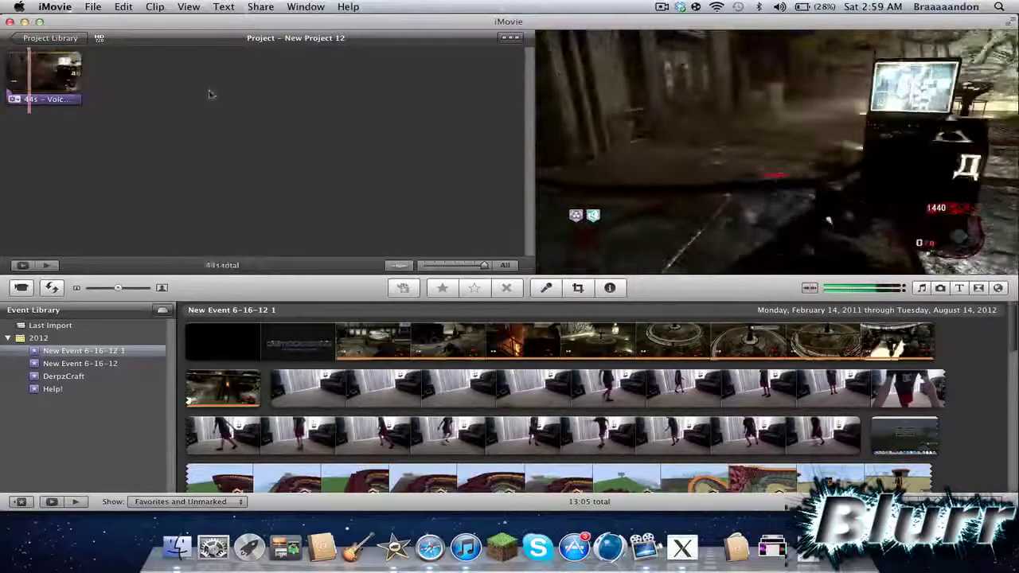
key(XF86AudioMute)
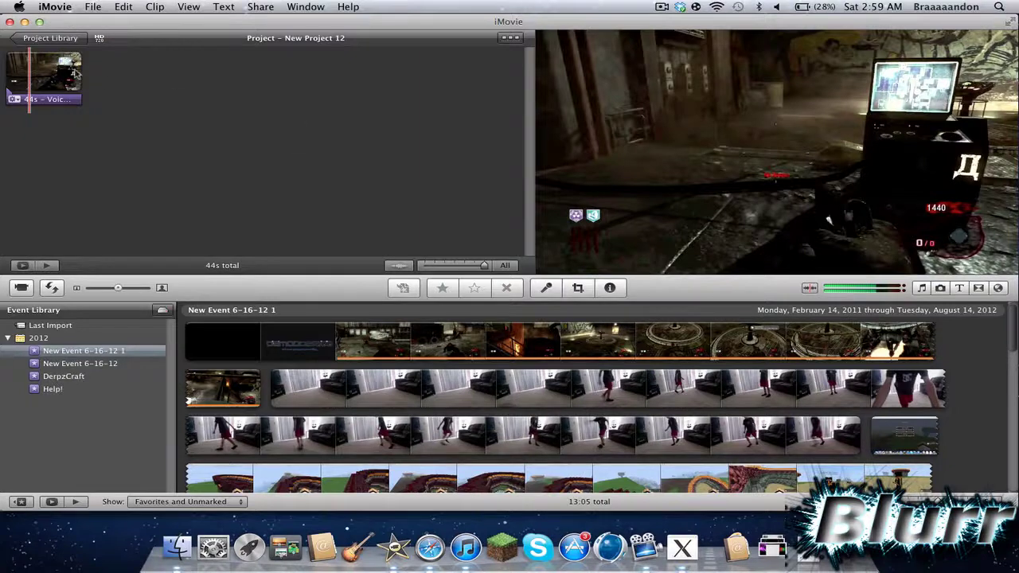
Enable Show Advanced Tools in iMovie preferences and reopen New Project 12.
click(18, 6)
mouse_move(46, 5)
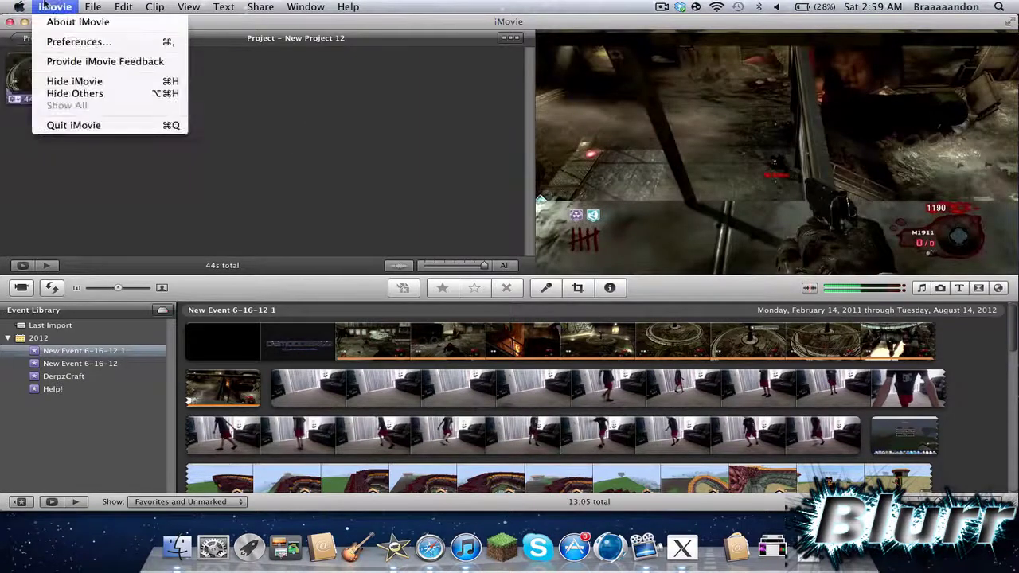
click(88, 42)
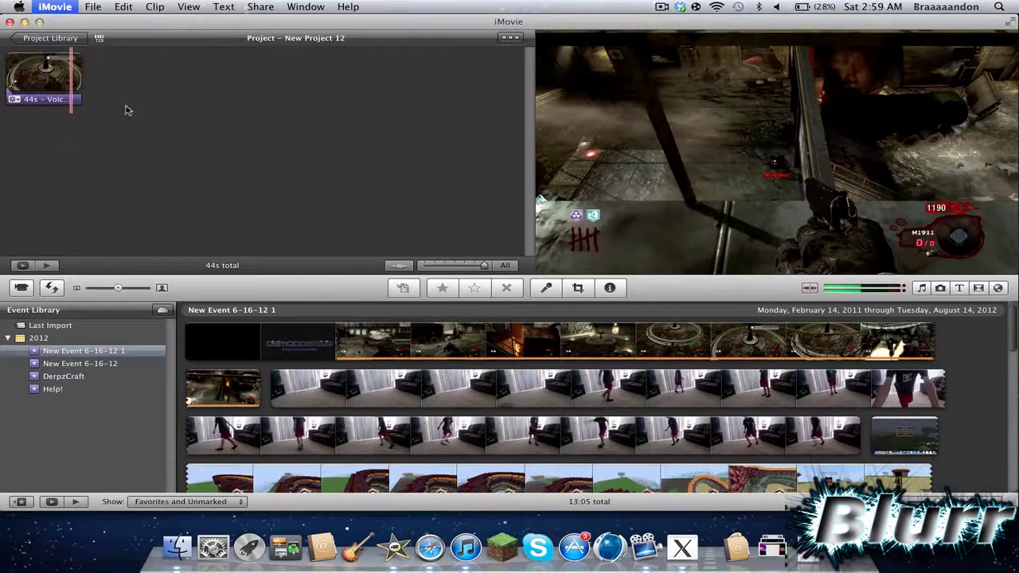
click(50, 38)
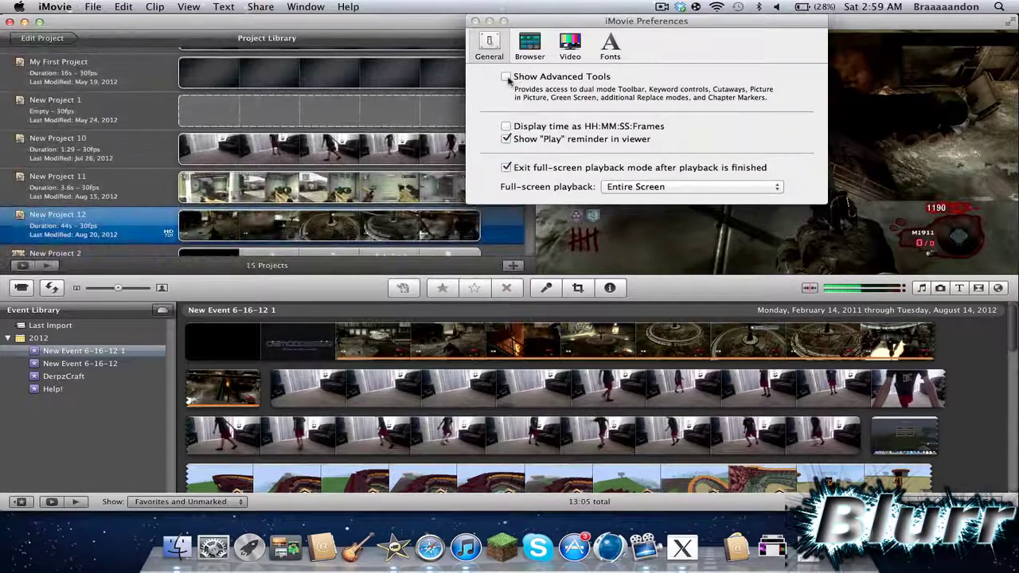
click(506, 77)
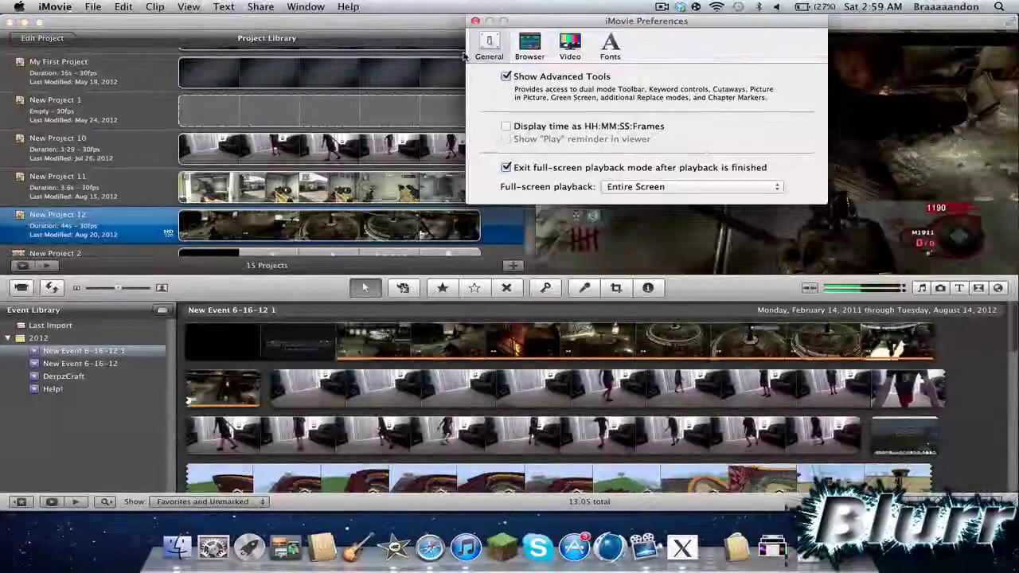
click(475, 21)
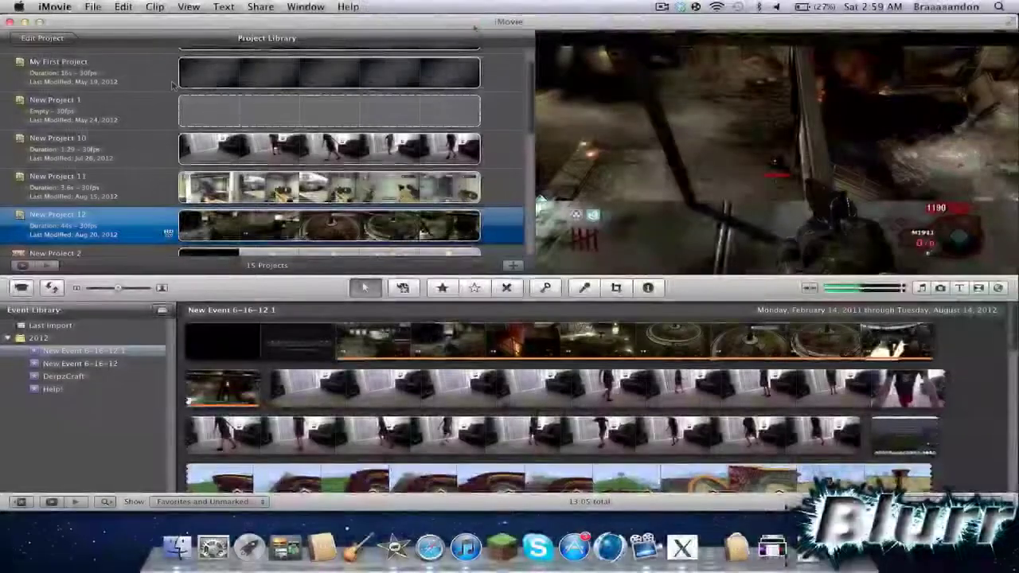
scroll(171, 84, up, 3)
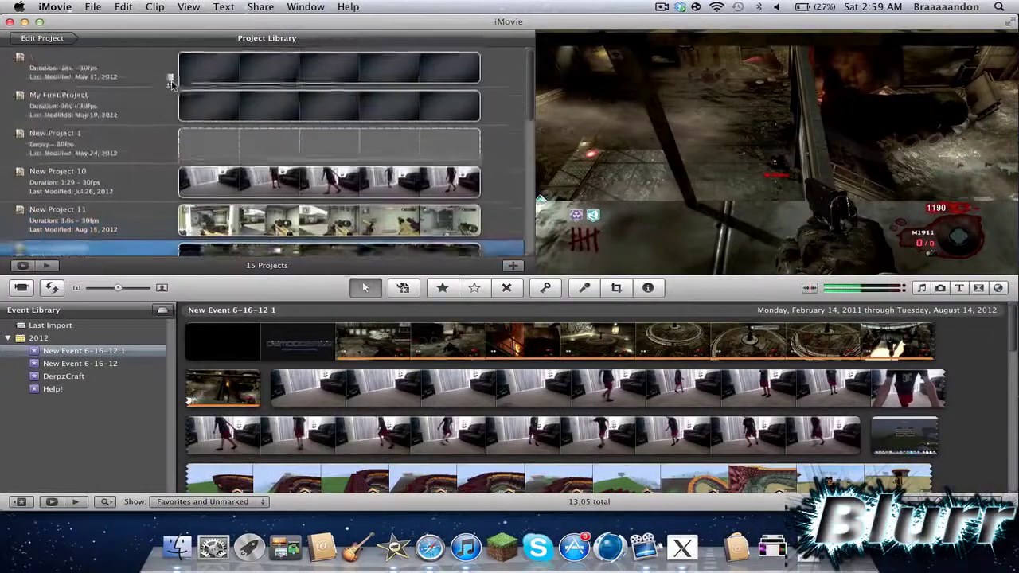
click(41, 38)
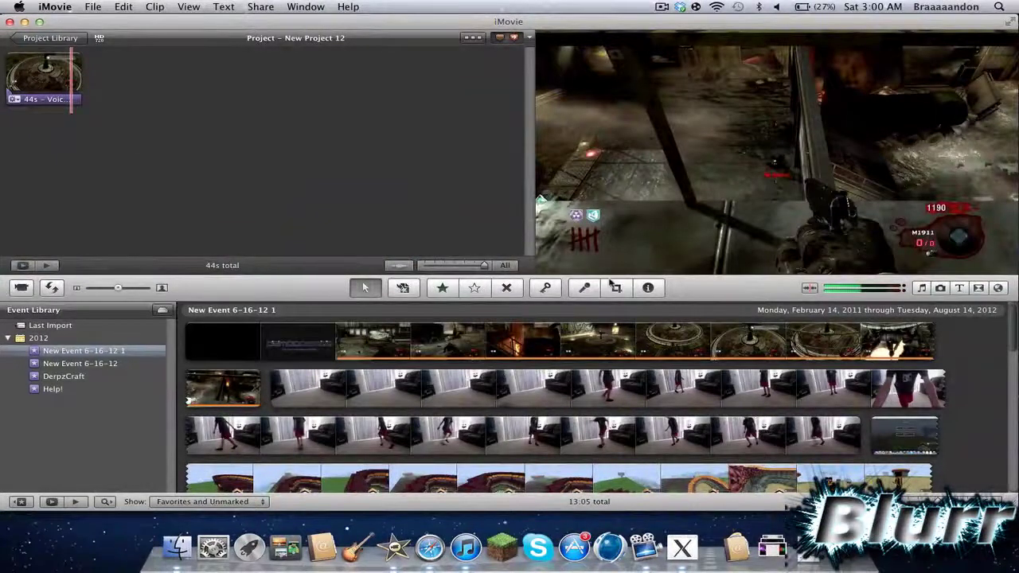
drag(621, 343, 16, 87)
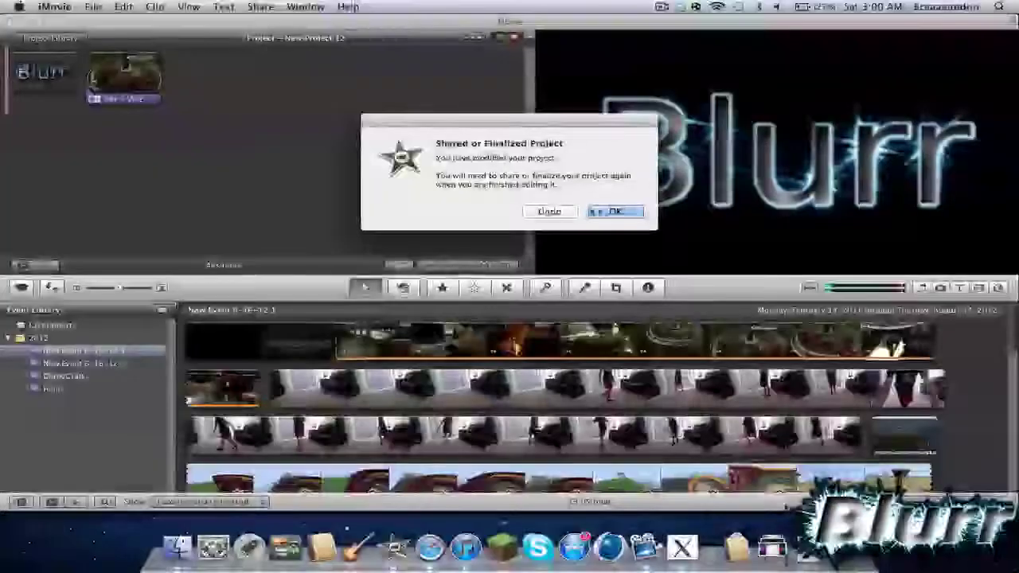
key(Return)
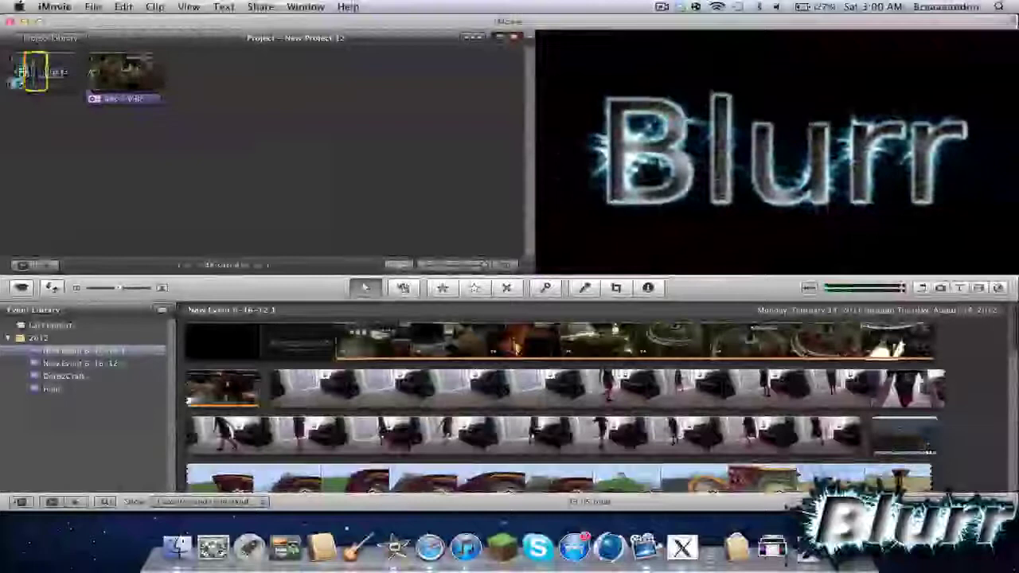
key(space)
key(space)
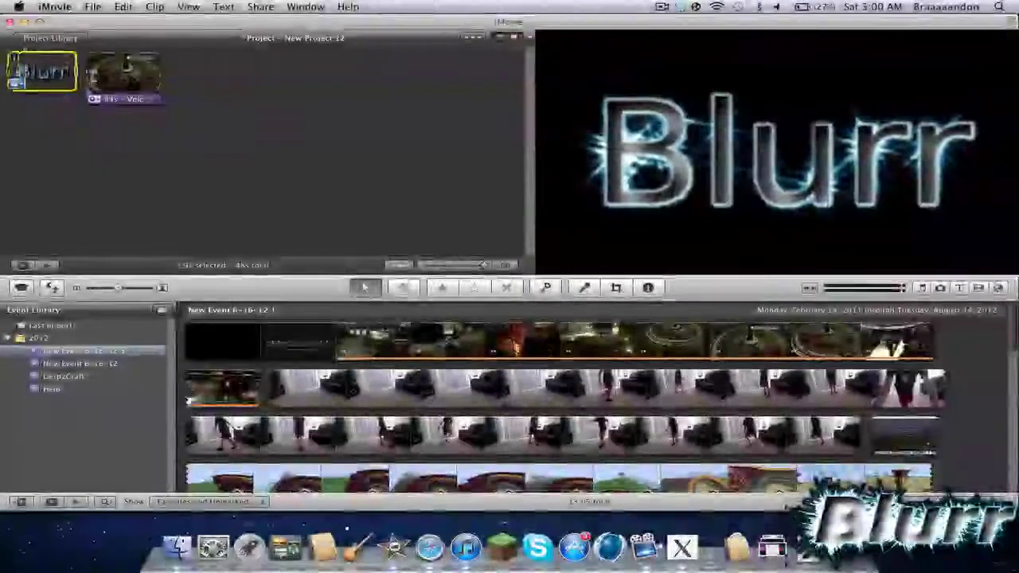
drag(42, 72, 116, 71)
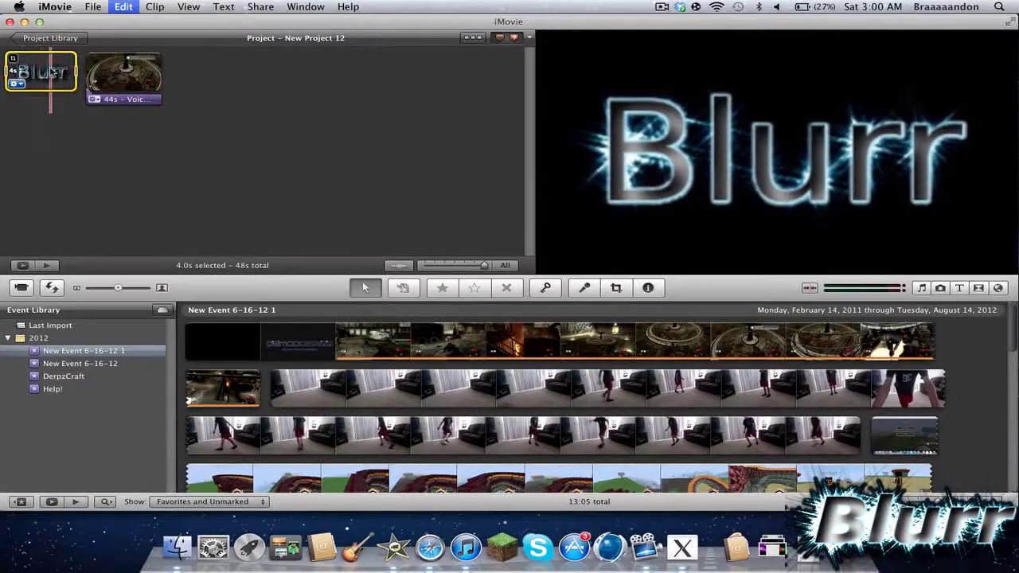
key(Delete)
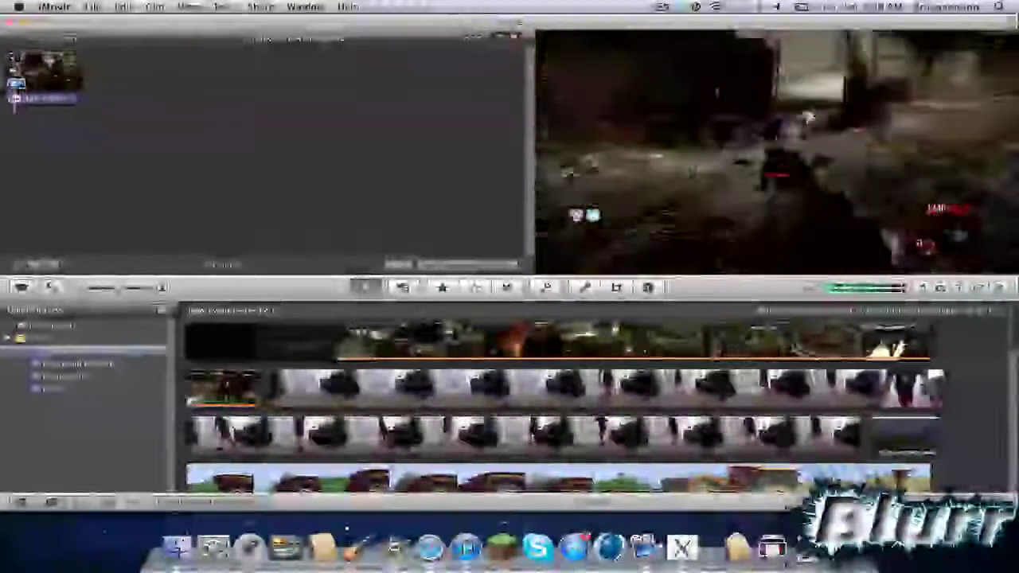
click(14, 65)
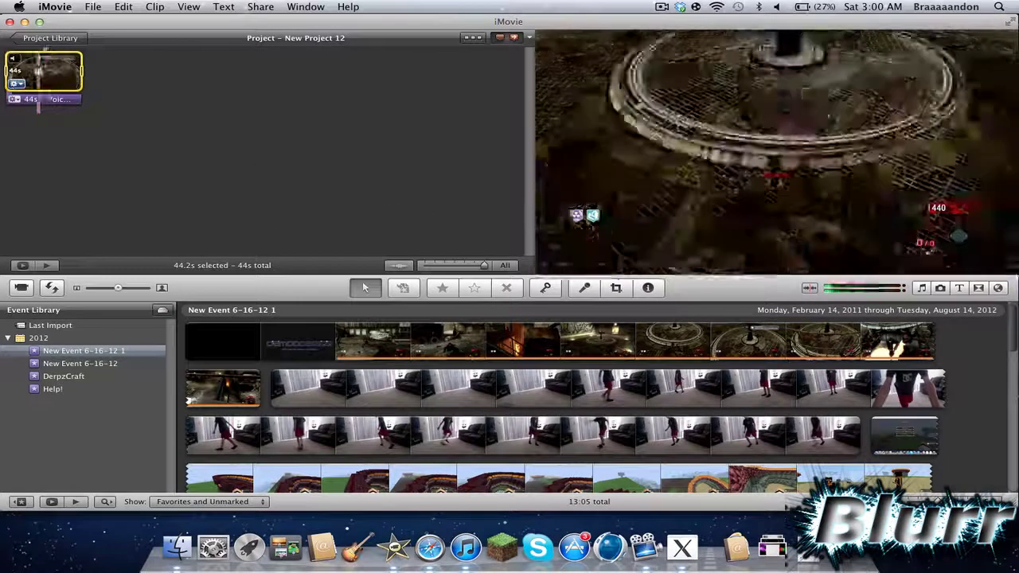
right_click(22, 55)
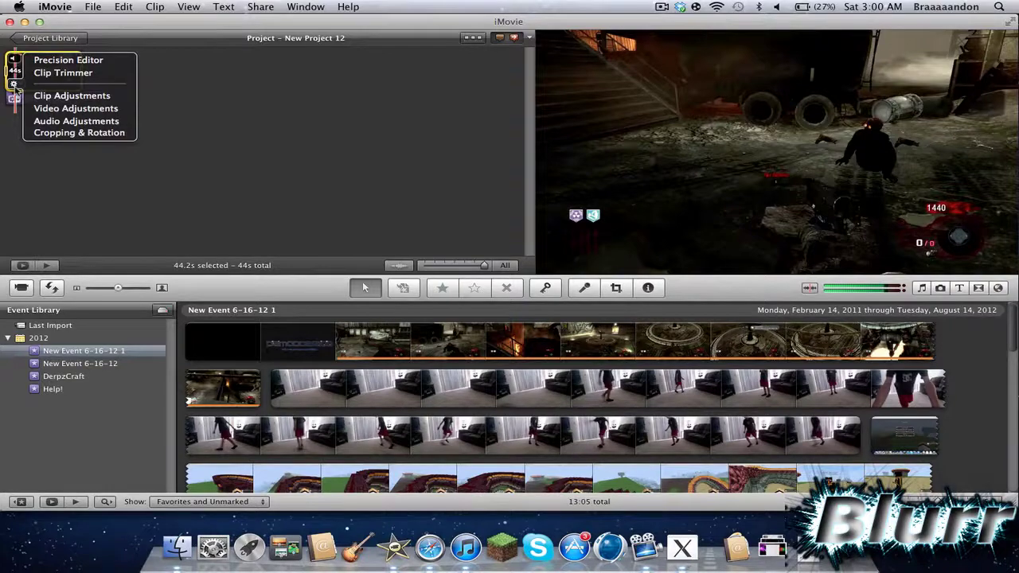
click(14, 88)
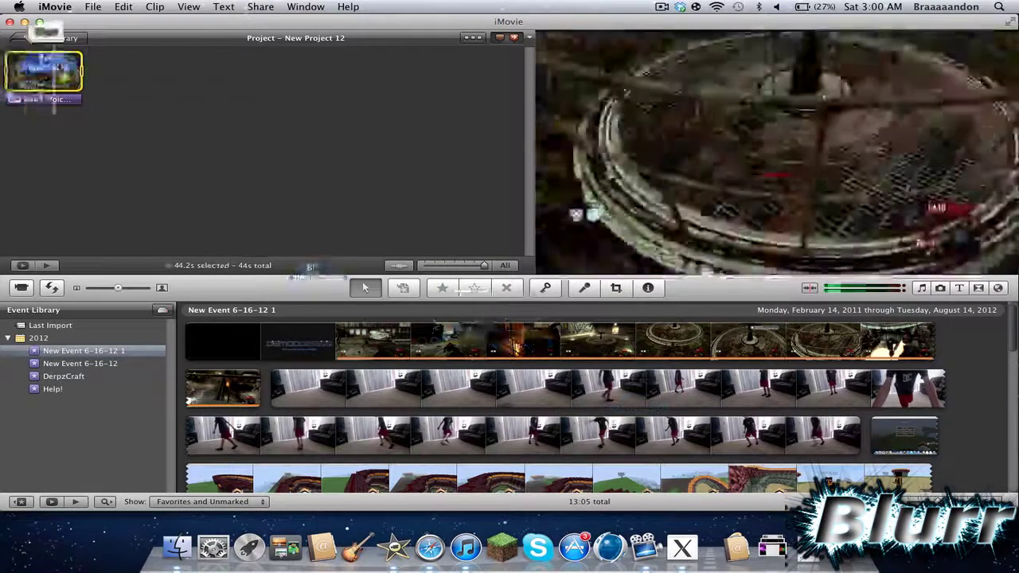
Overlay the Blurr logo picture-in-picture from the project start in the video's top-left corner.
drag(44, 73, 53, 76)
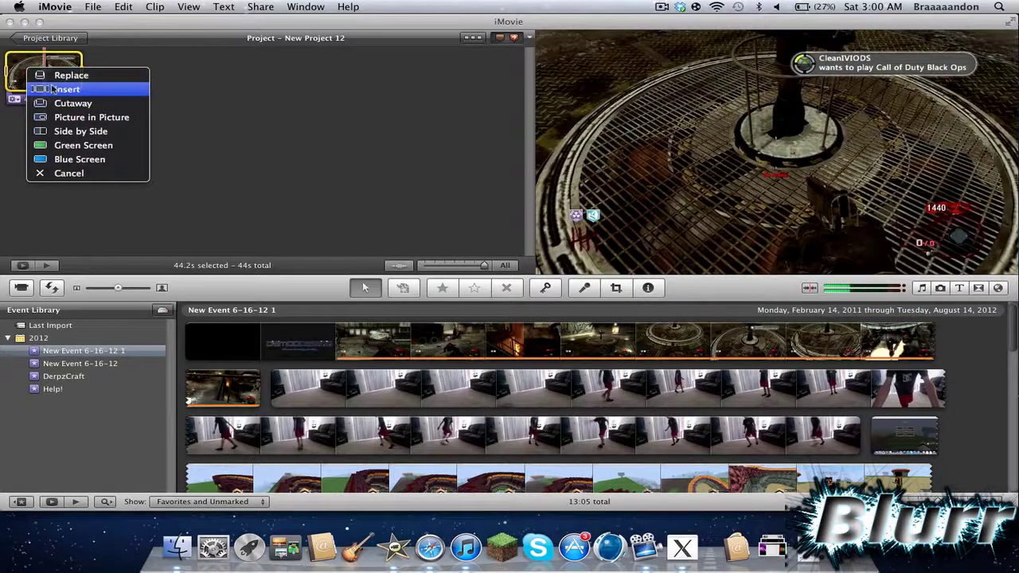
click(122, 121)
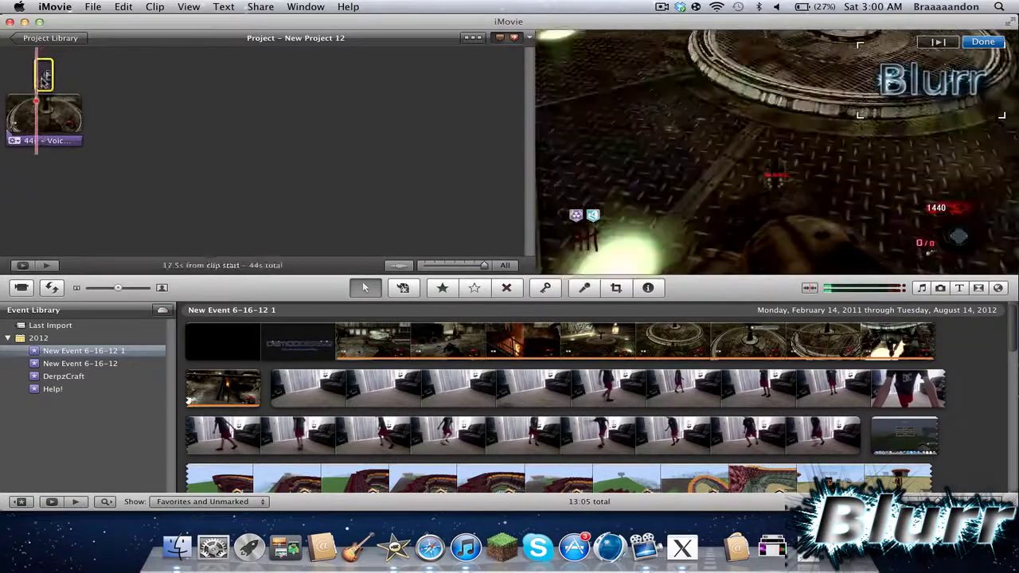
drag(36, 76, 84, 81)
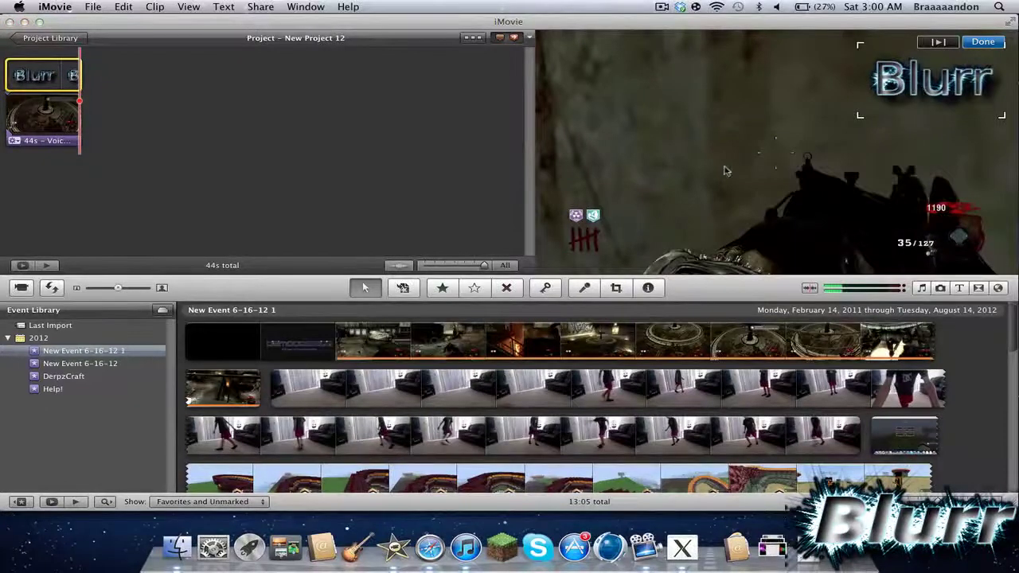
drag(908, 89, 881, 239)
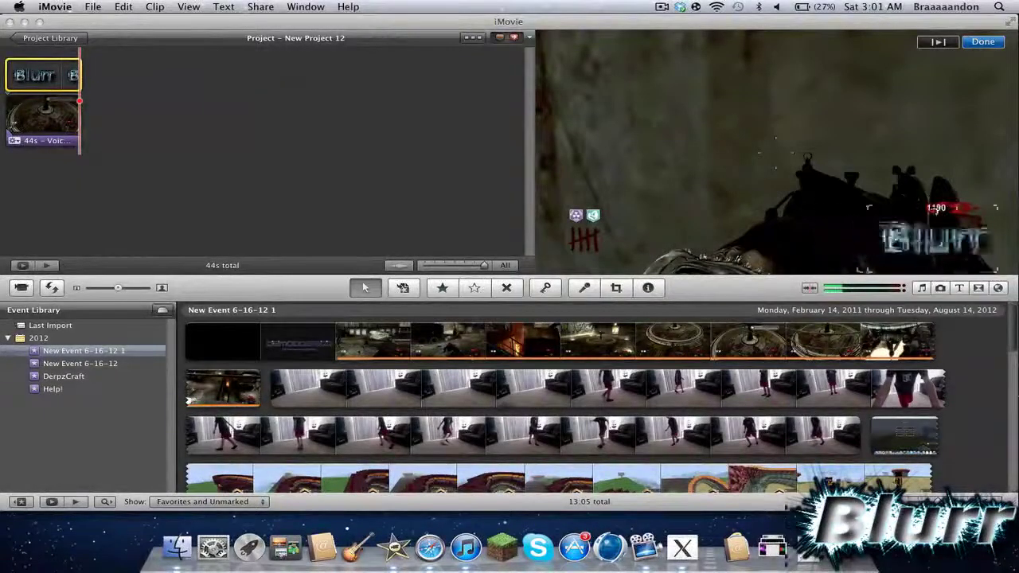
drag(812, 243, 602, 62)
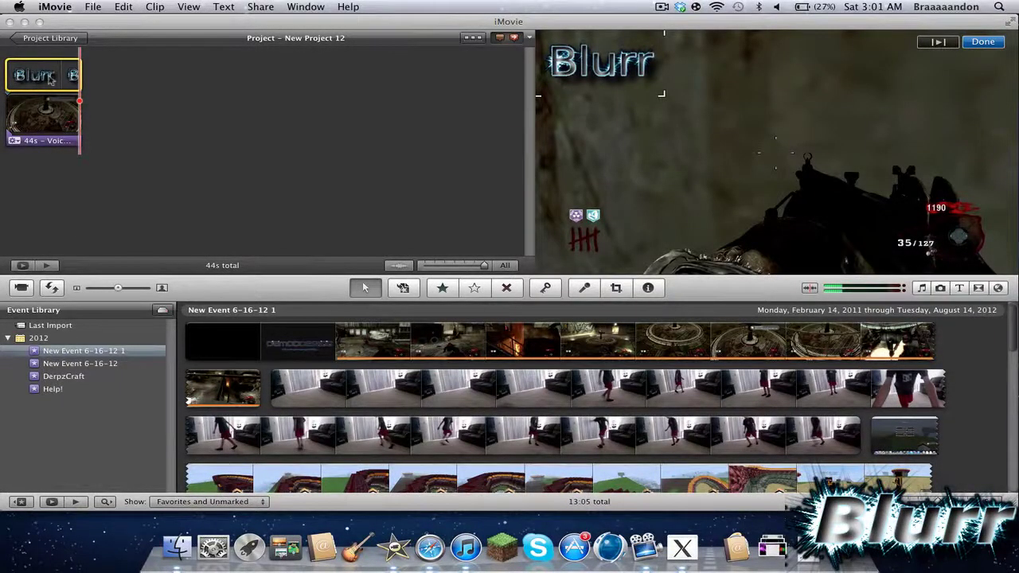
Play the gameplay clip to preview the corner Blurr watermark, then deselect the clip.
click(16, 111)
key(space)
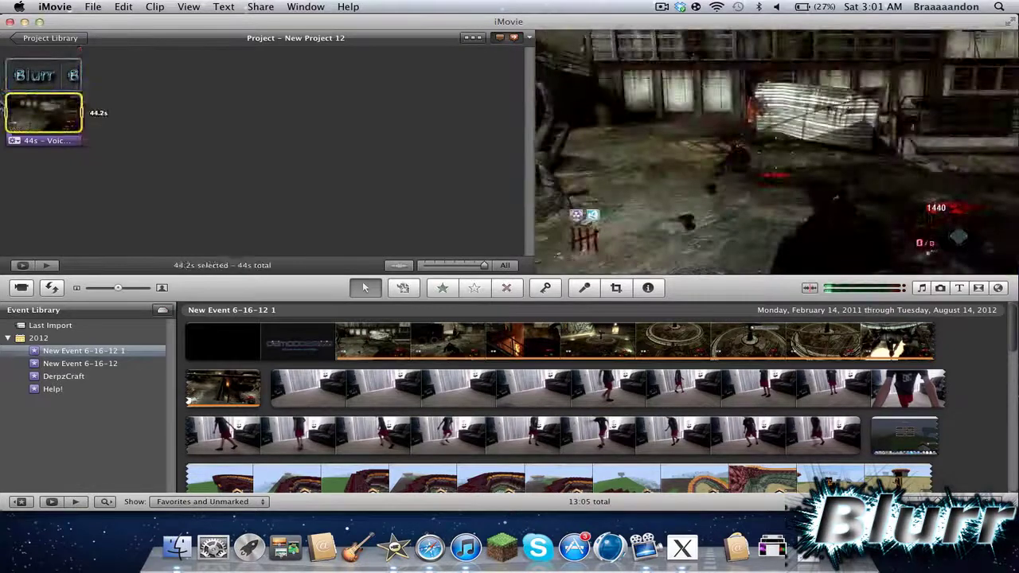
click(144, 106)
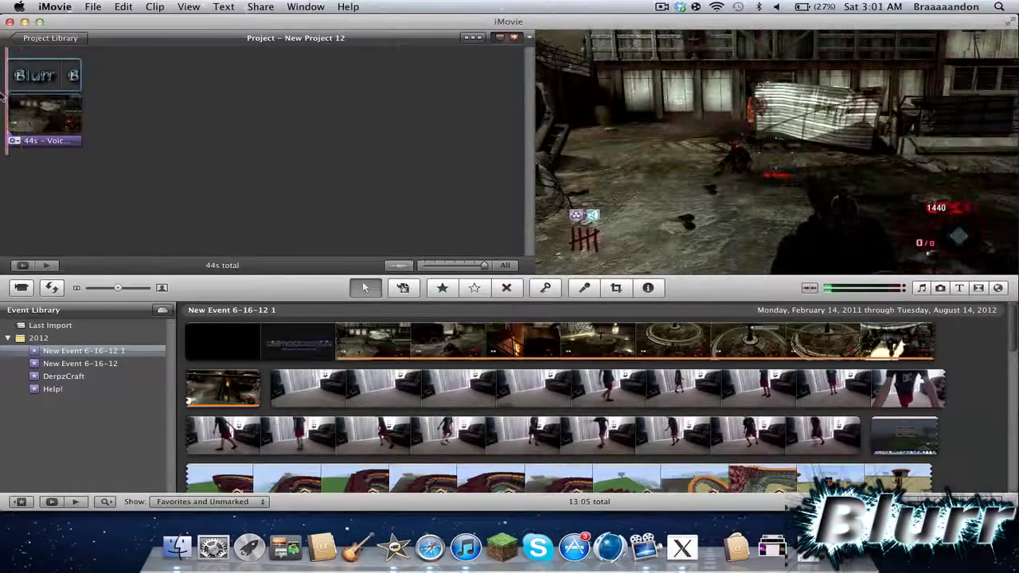